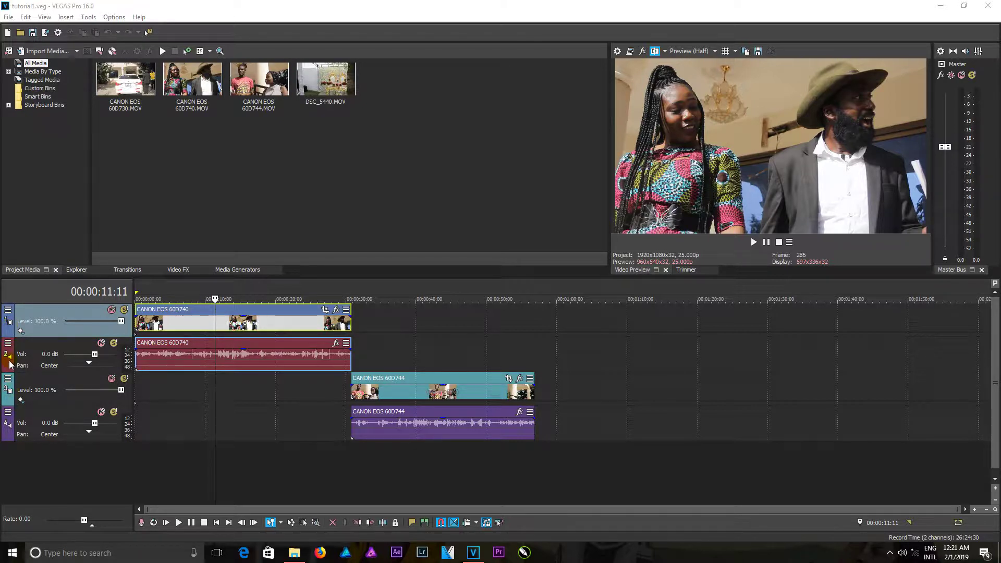
- Insert one empty audio track below the existing tracks and two empty video tracks above them
{"action": "left_click", "coordinate": [39, 448]}
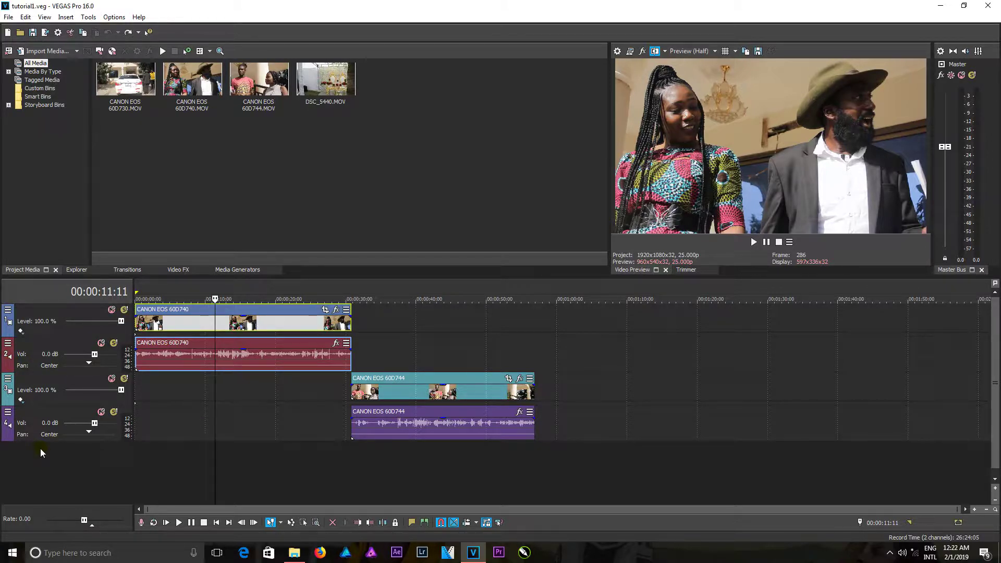
{"action": "double_click", "coordinate": [40, 449]}
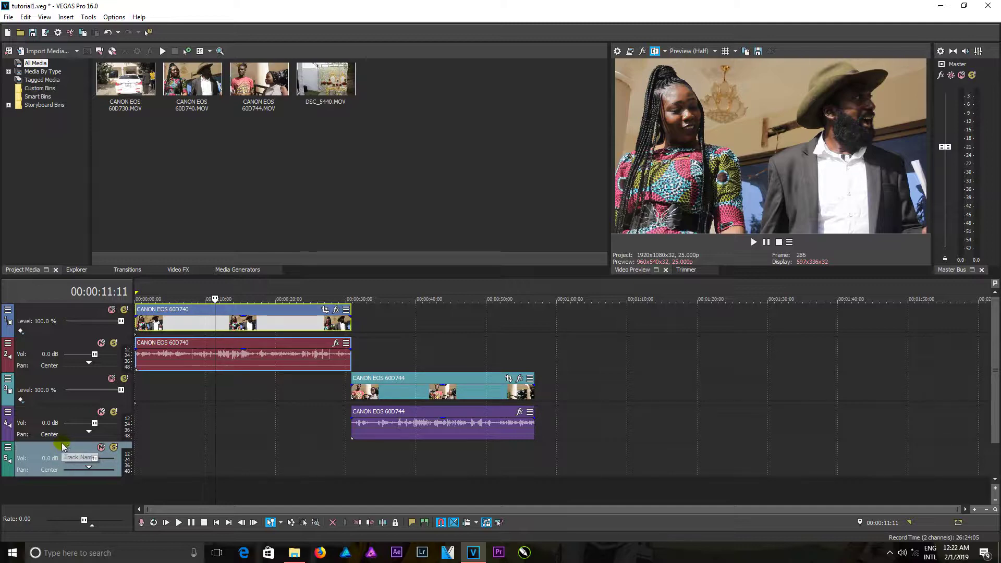
{"action": "key", "text": "ctrl+shift+q"}
{"action": "left_click", "coordinate": [61, 333]}
{"action": "left_click", "coordinate": [21, 330]}
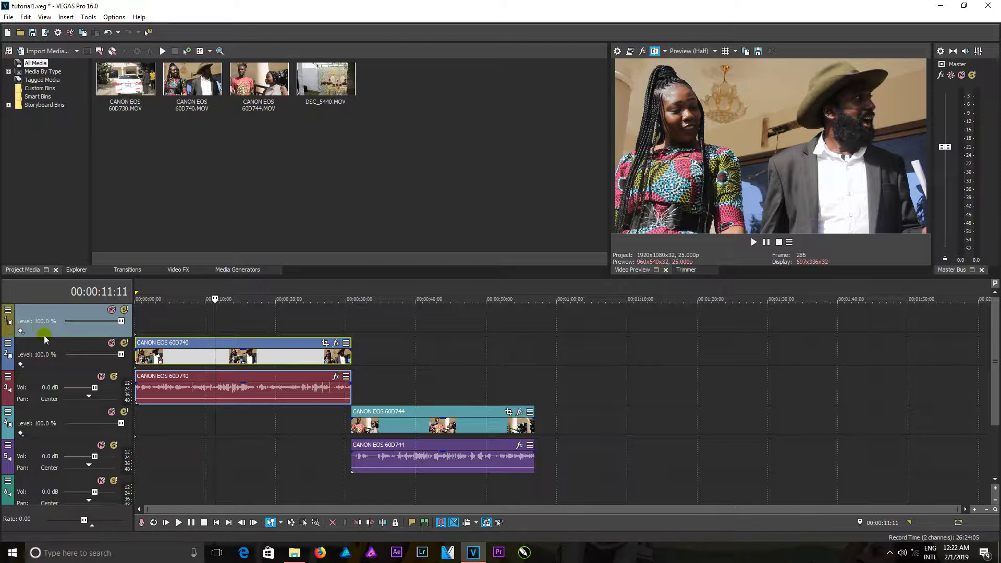
{"action": "key", "text": "ctrl+q"}
{"action": "scroll", "coordinate": [524, 465], "scroll_direction": "down", "scroll_amount": 3}
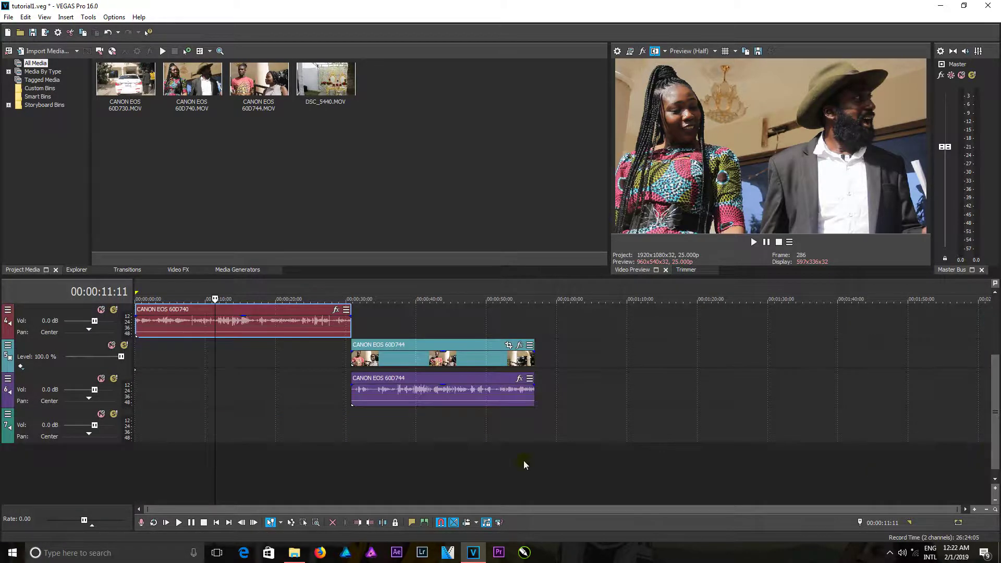
- Review the commands for inserting audio and video tracks offered in the empty area of the track list
{"action": "right_click", "coordinate": [60, 464]}
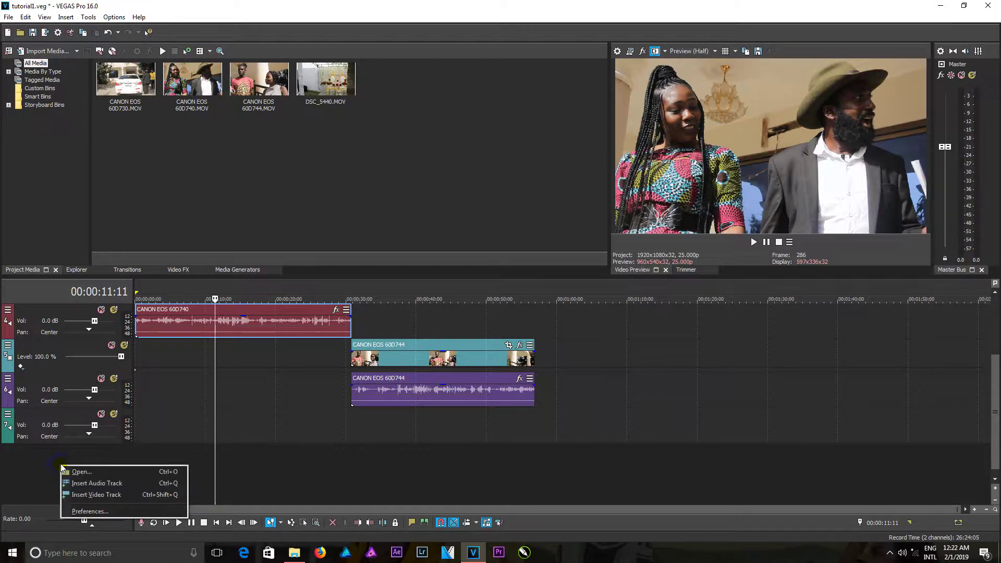
{"action": "left_click", "coordinate": [104, 494]}
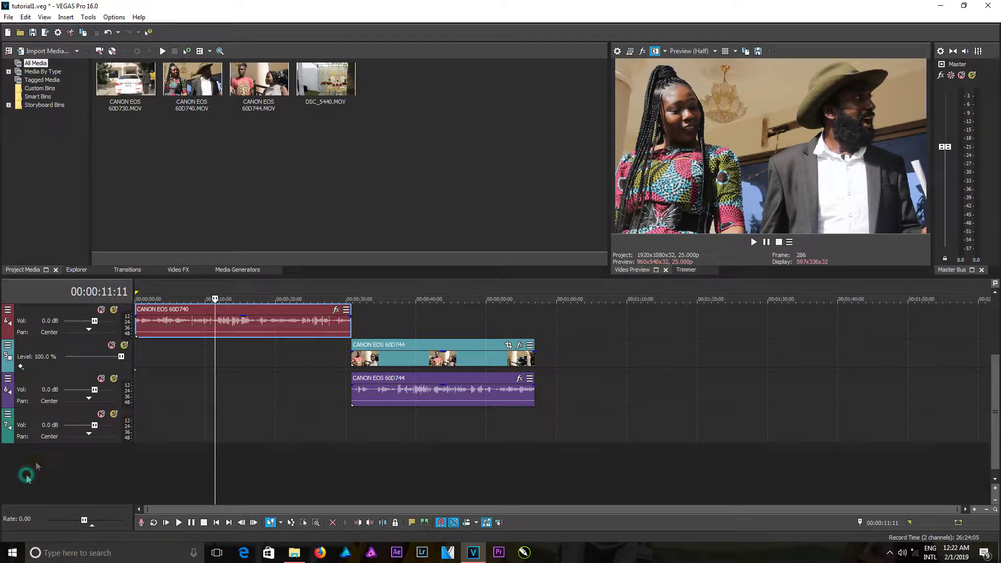
{"action": "right_click", "coordinate": [49, 468]}
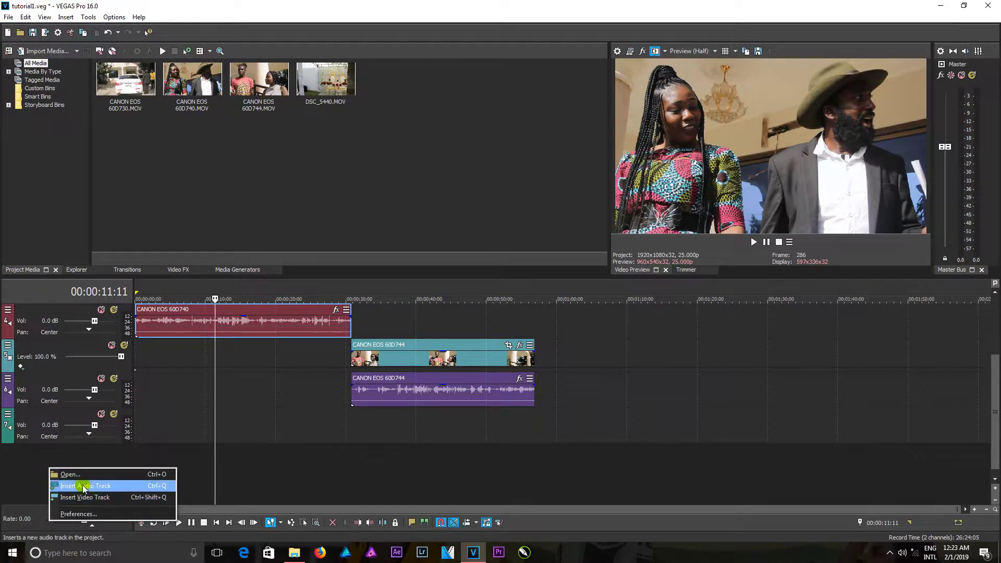
{"action": "left_click", "coordinate": [83, 486]}
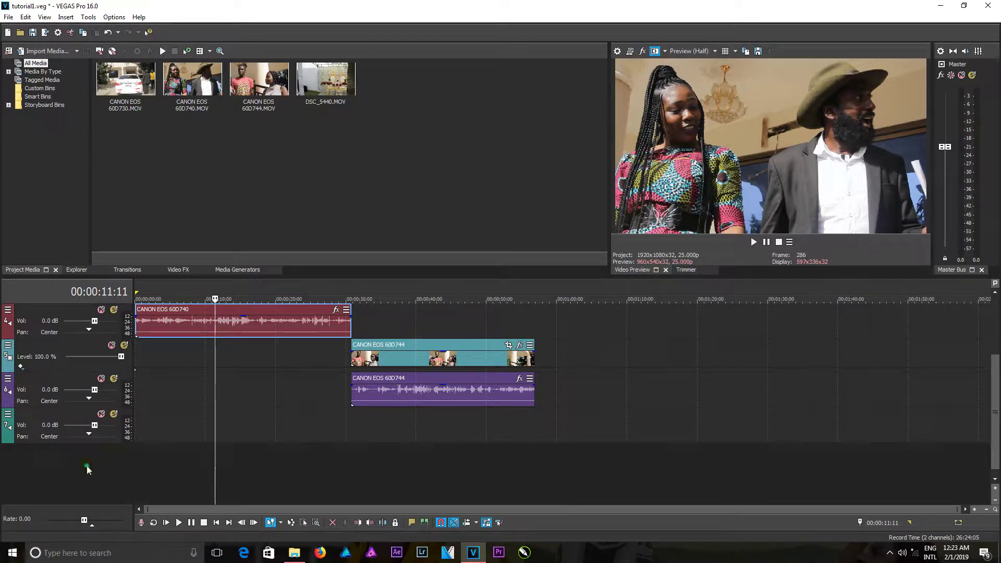
- Zoom the timeline in and out to view the clips at different time scales
{"action": "scroll", "coordinate": [283, 411], "scroll_direction": "up", "scroll_amount": 3}
{"action": "scroll", "coordinate": [289, 396], "scroll_direction": "down", "scroll_amount": 3}
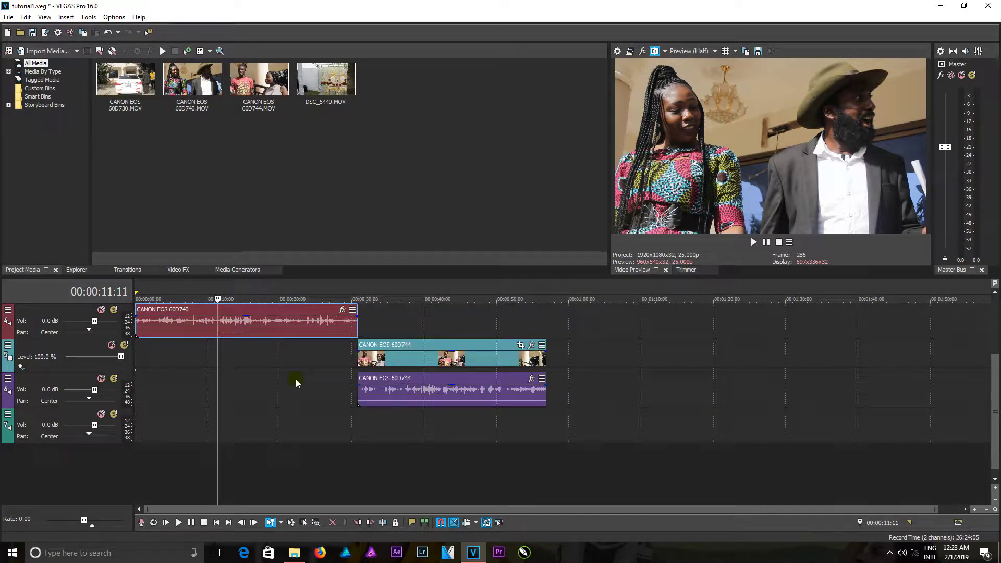
{"action": "scroll", "coordinate": [250, 358], "scroll_direction": "up", "scroll_amount": 4}
{"action": "scroll", "coordinate": [257, 353], "scroll_direction": "down", "scroll_amount": 4}
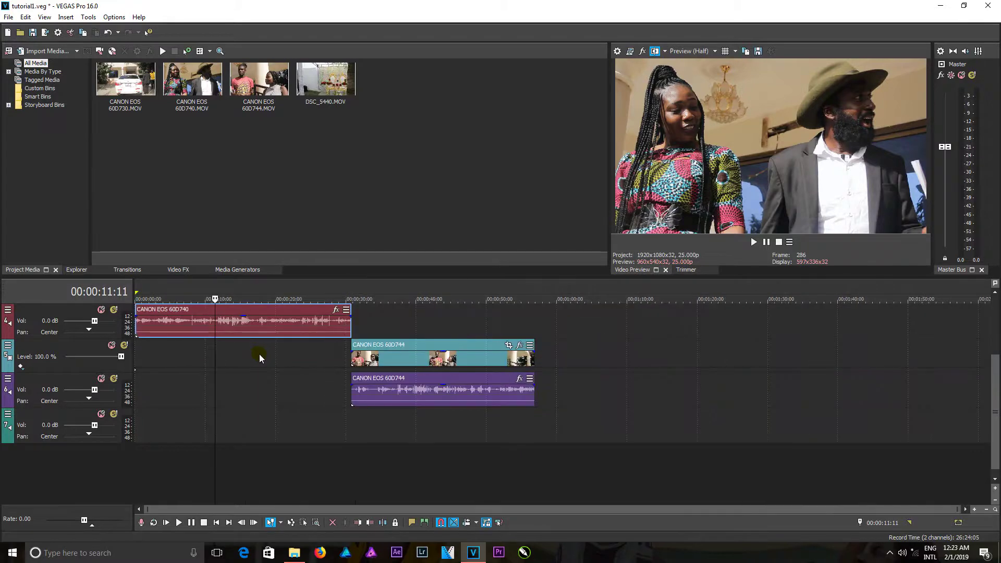
{"action": "scroll", "coordinate": [258, 354], "scroll_direction": "up", "scroll_amount": 2}
{"action": "scroll", "coordinate": [258, 355], "scroll_direction": "down", "scroll_amount": 1}
{"action": "scroll", "coordinate": [259, 354], "scroll_direction": "up", "scroll_amount": 1}
{"action": "scroll", "coordinate": [260, 355], "scroll_direction": "down", "scroll_amount": 1}
{"action": "scroll", "coordinate": [260, 355], "scroll_direction": "up", "scroll_amount": 2}
{"action": "scroll", "coordinate": [261, 358], "scroll_direction": "down", "scroll_amount": 5}
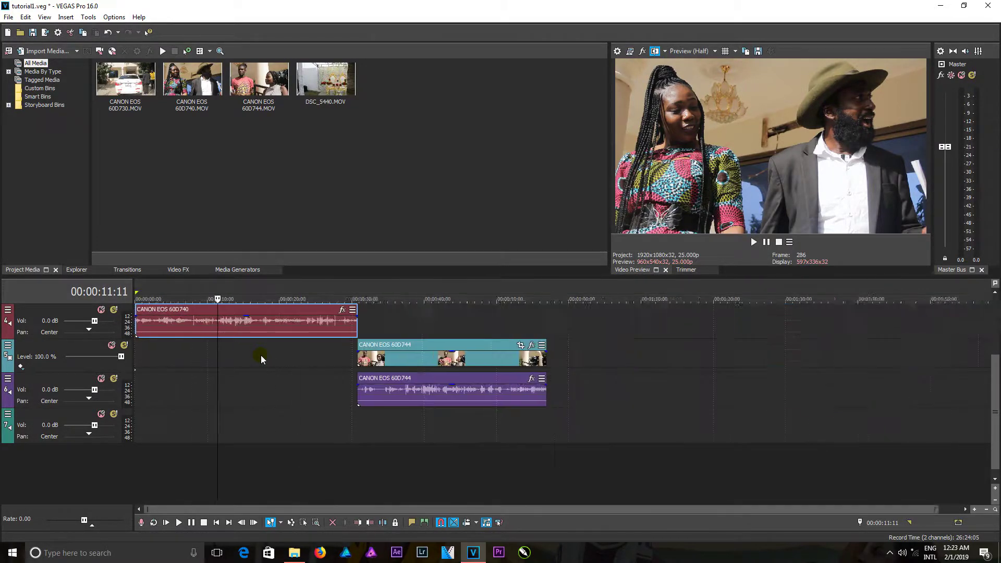
- Select the CANON EOS 60D744 video clip at about 00:00:38:23 and zoom the timeline in and out around the cursor
{"action": "left_click", "coordinate": [409, 367]}
{"action": "scroll", "coordinate": [409, 364], "scroll_direction": "up", "scroll_amount": 2}
{"action": "scroll", "coordinate": [409, 364], "scroll_direction": "up", "scroll_amount": 1}
{"action": "scroll", "coordinate": [408, 364], "scroll_direction": "down", "scroll_amount": 3}
{"action": "scroll", "coordinate": [408, 364], "scroll_direction": "up", "scroll_amount": 4}
{"action": "scroll", "coordinate": [408, 365], "scroll_direction": "down", "scroll_amount": 4}
{"action": "scroll", "coordinate": [411, 367], "scroll_direction": "up", "scroll_amount": 2}
{"action": "scroll", "coordinate": [428, 371], "scroll_direction": "down", "scroll_amount": 2}
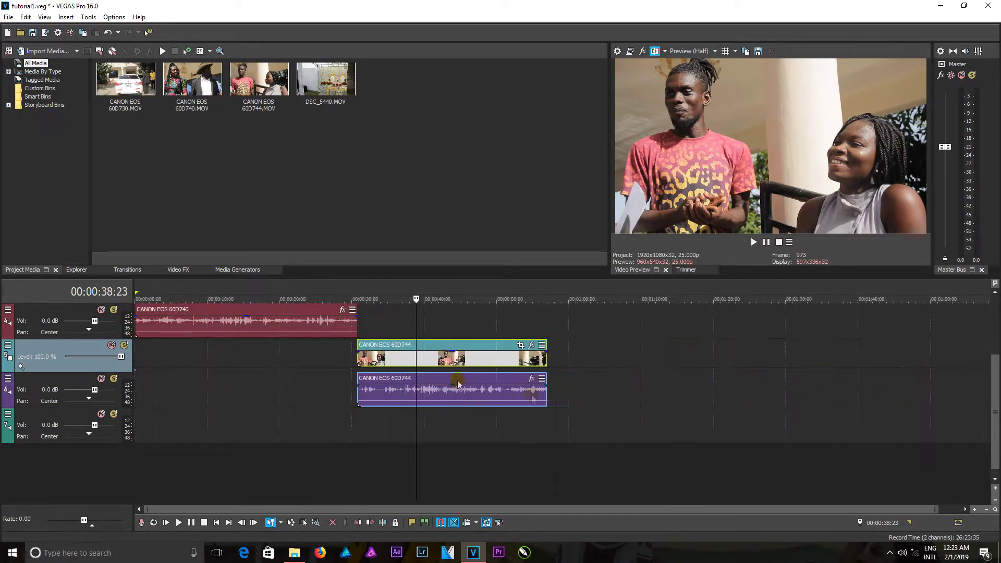
{"action": "left_click", "coordinate": [974, 510]}
{"action": "left_click", "coordinate": [987, 510]}
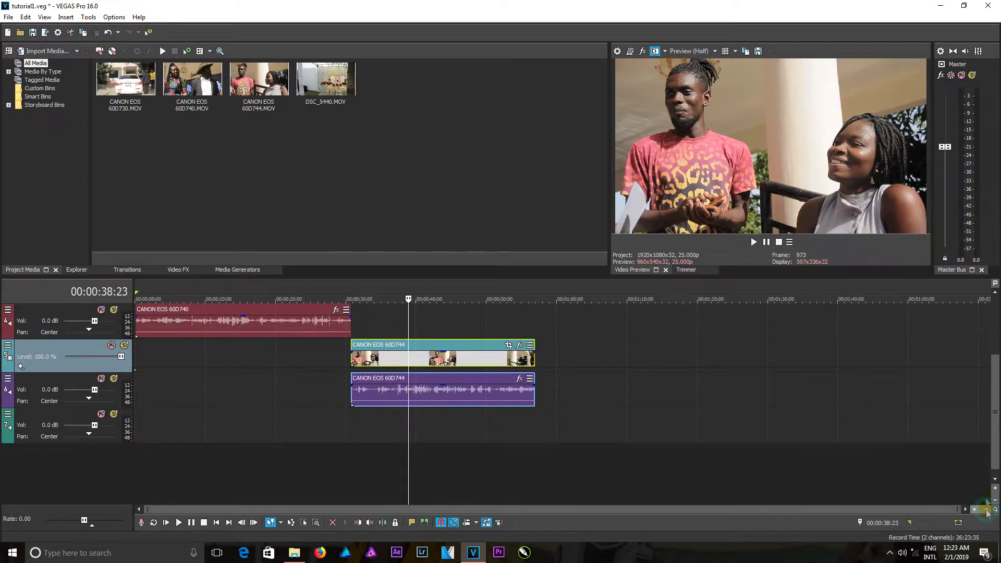
- Minimize all timeline tracks and restore them to their normal height
{"action": "scroll", "coordinate": [997, 399], "scroll_direction": "up", "scroll_amount": 3}
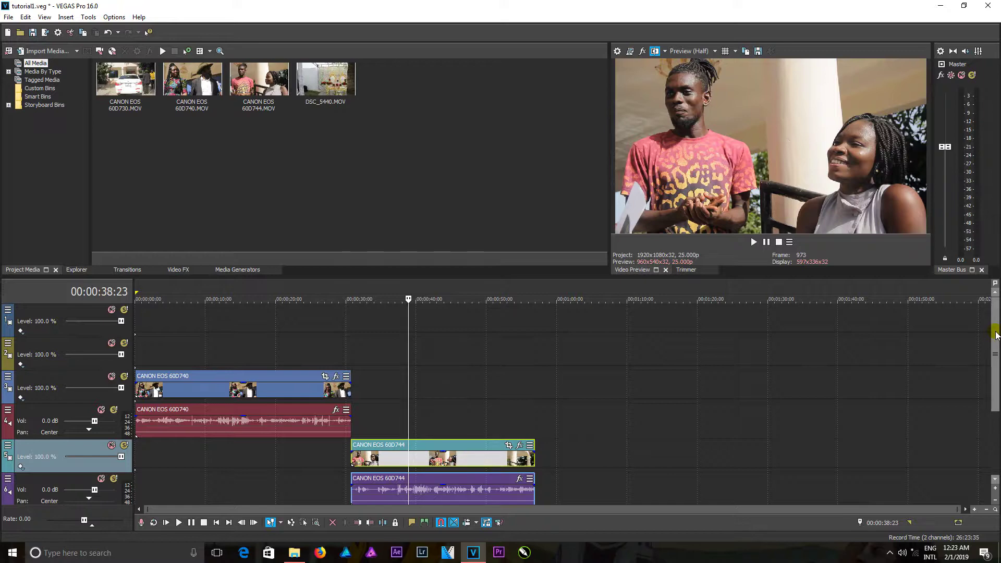
{"action": "key", "text": "grave"}
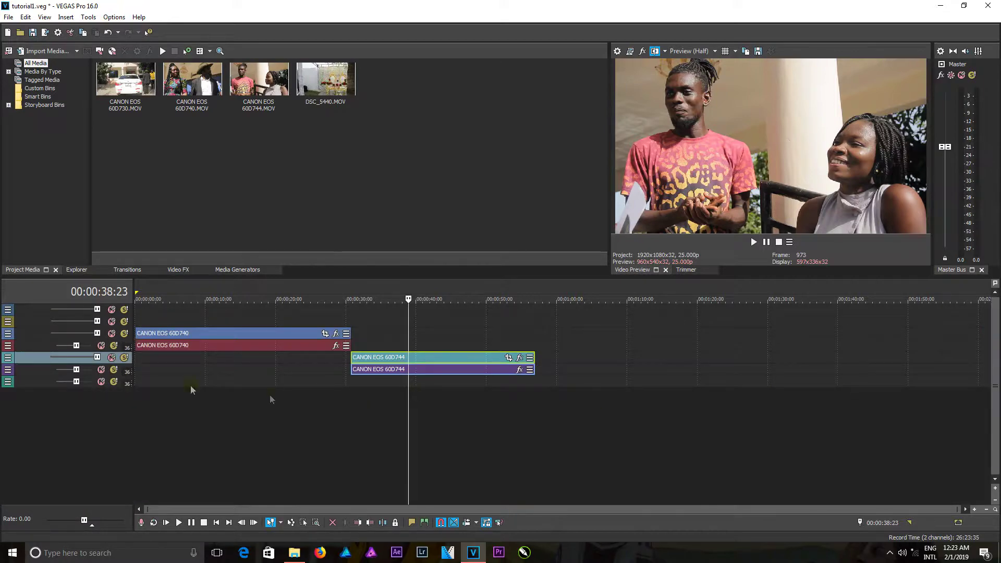
{"action": "key", "text": "grave"}
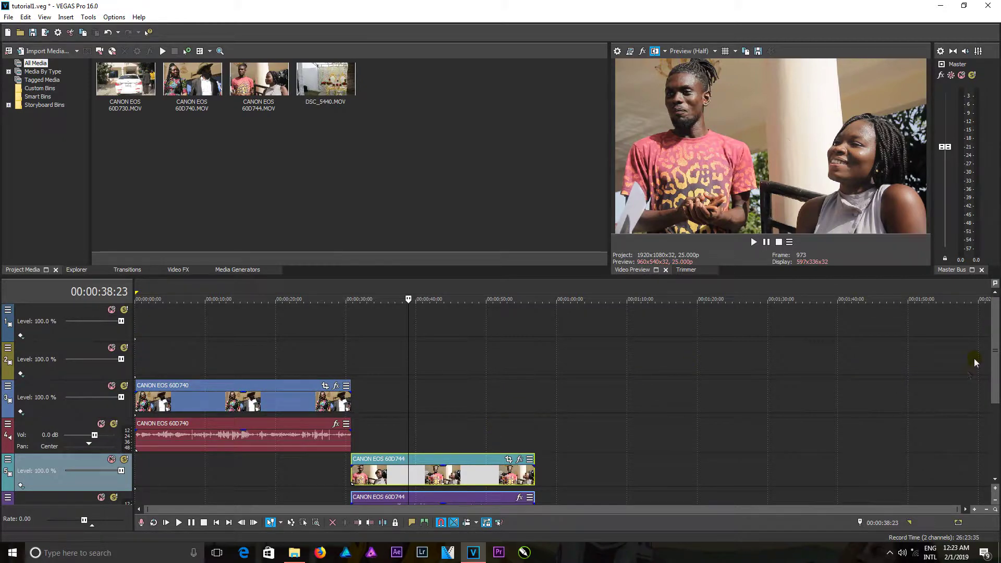
- Increase the height of all tracks, shrink it to the minimum, and bring it back to a normal height
{"action": "left_click", "coordinate": [996, 488]}
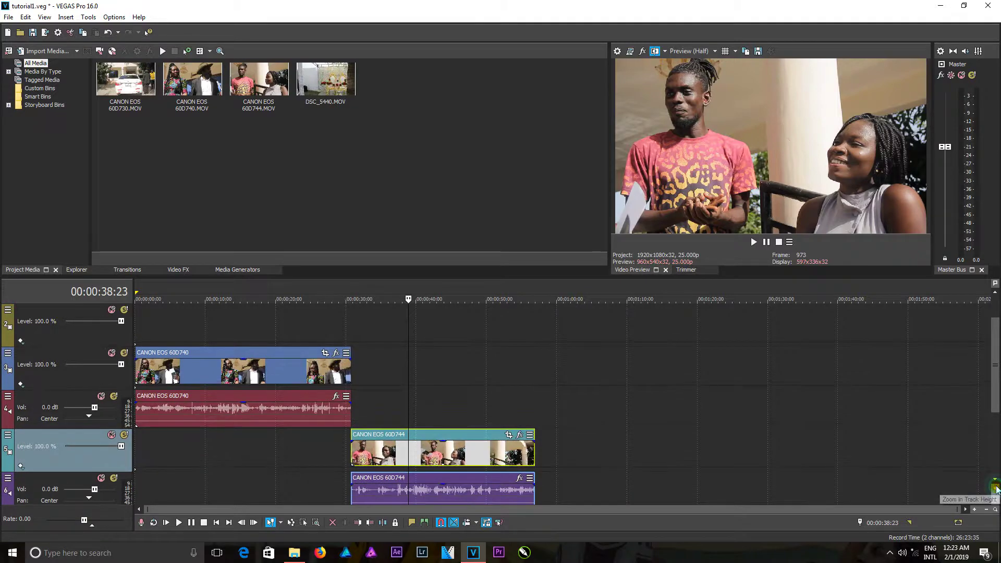
{"action": "left_click", "coordinate": [996, 501]}
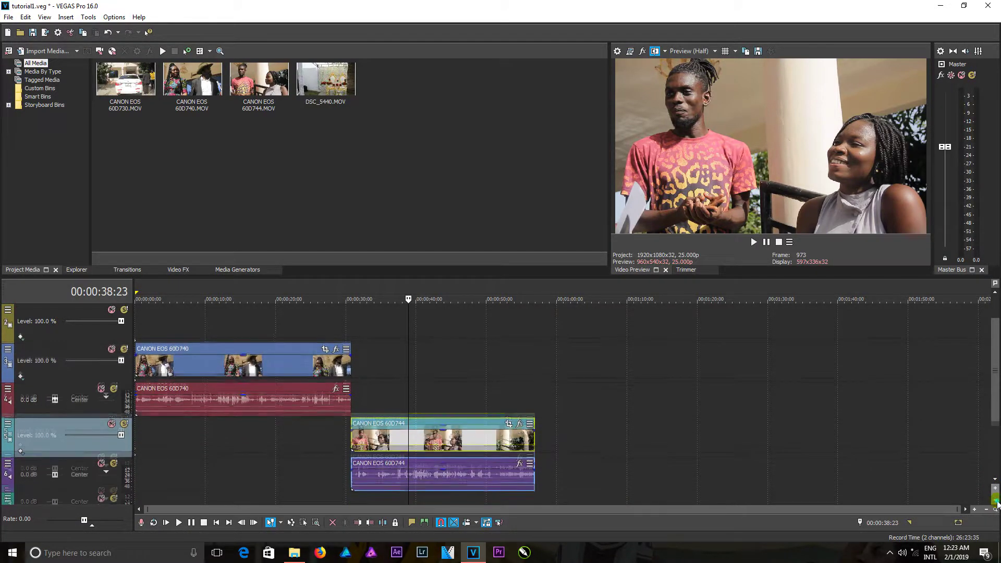
{"action": "left_click", "coordinate": [996, 501]}
{"action": "left_click", "coordinate": [996, 500]}
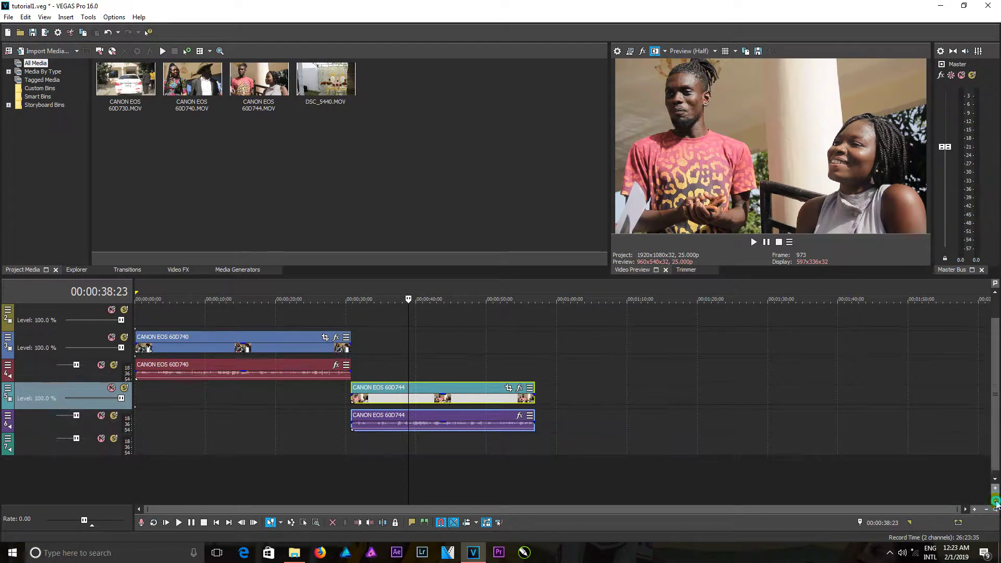
{"action": "left_click", "coordinate": [996, 501]}
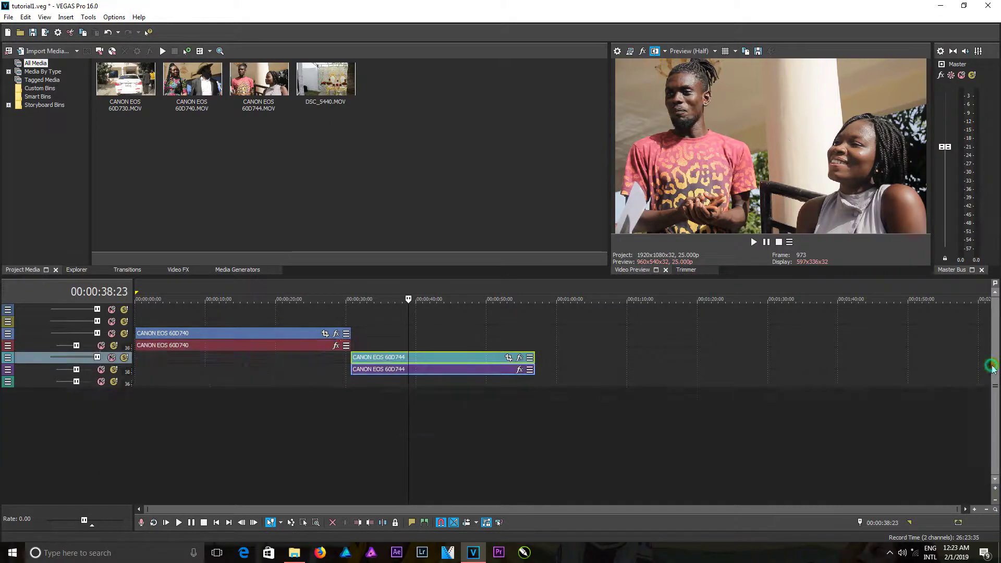
{"action": "left_click_drag", "start_coordinate": [994, 369], "coordinate": [994, 339]}
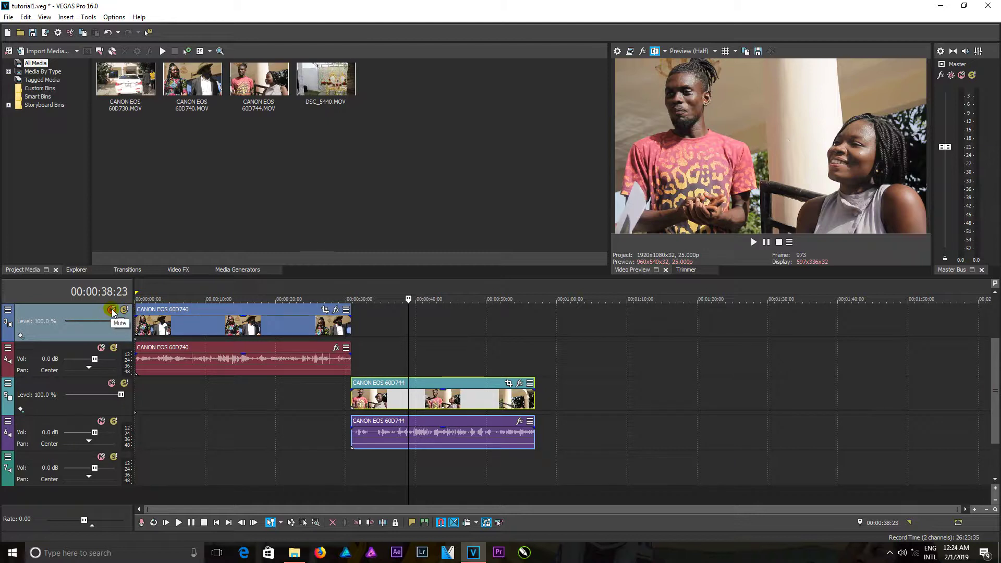
- Mute video track 3, check its clip in the preview, and unmute the track
{"action": "left_click", "coordinate": [112, 312]}
{"action": "left_click", "coordinate": [189, 324]}
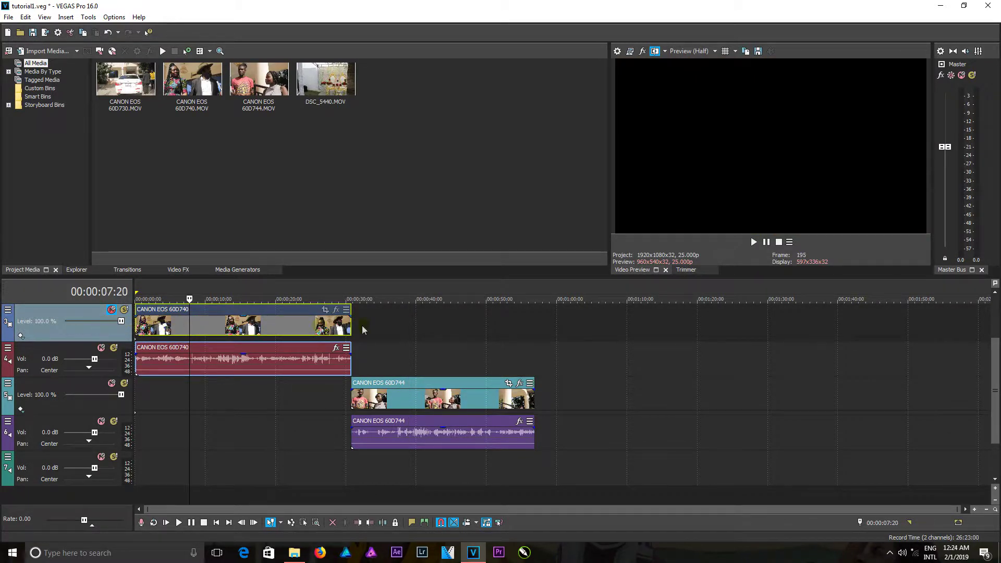
{"action": "left_click", "coordinate": [188, 325]}
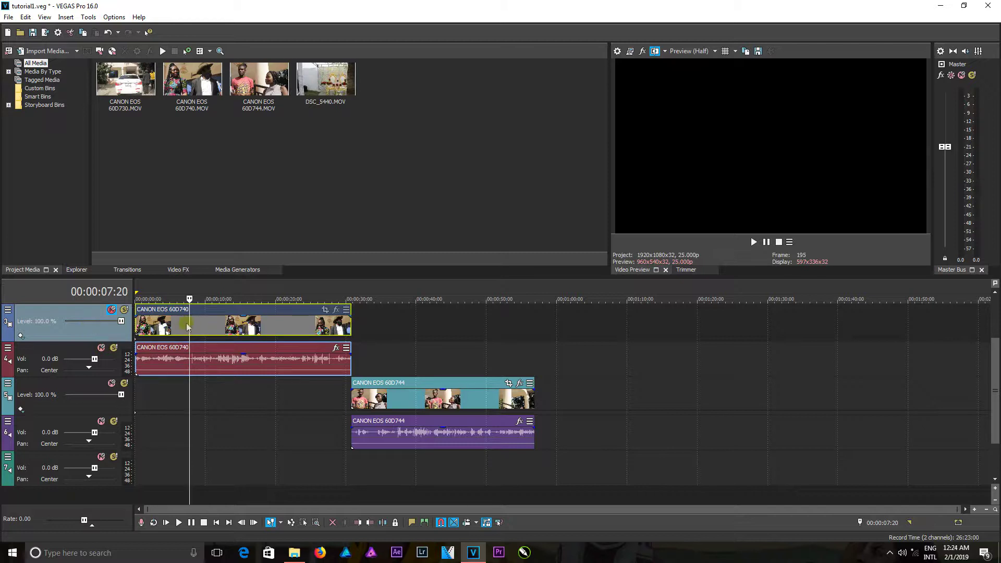
{"action": "left_click", "coordinate": [113, 309]}
- Solo video track 3, check the preview over both clips, and turn solo off again
{"action": "left_click", "coordinate": [124, 310]}
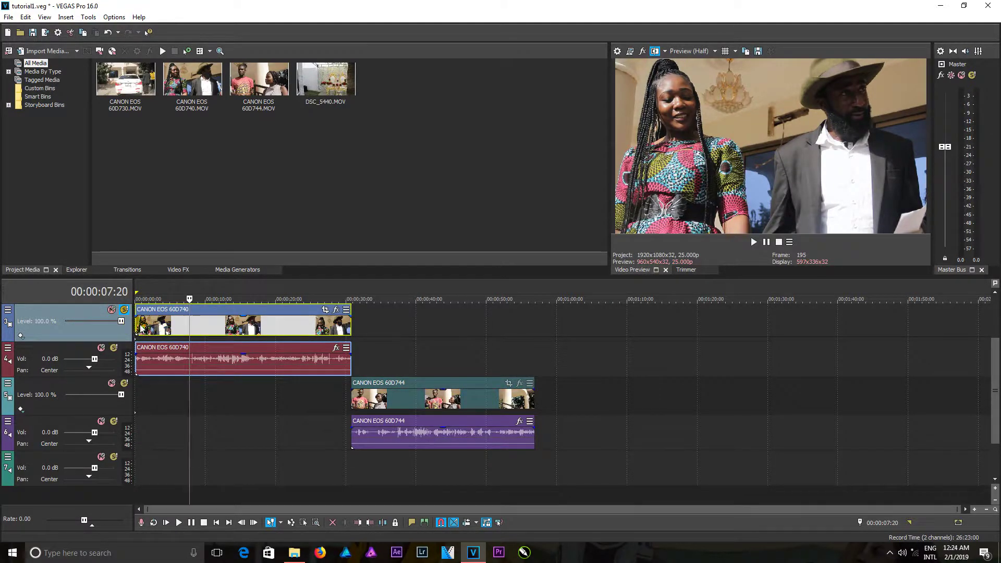
{"action": "left_click", "coordinate": [378, 321]}
{"action": "left_click", "coordinate": [424, 331]}
{"action": "left_click", "coordinate": [474, 319]}
{"action": "left_click", "coordinate": [475, 399]}
{"action": "left_click", "coordinate": [426, 406]}
{"action": "left_click", "coordinate": [414, 334]}
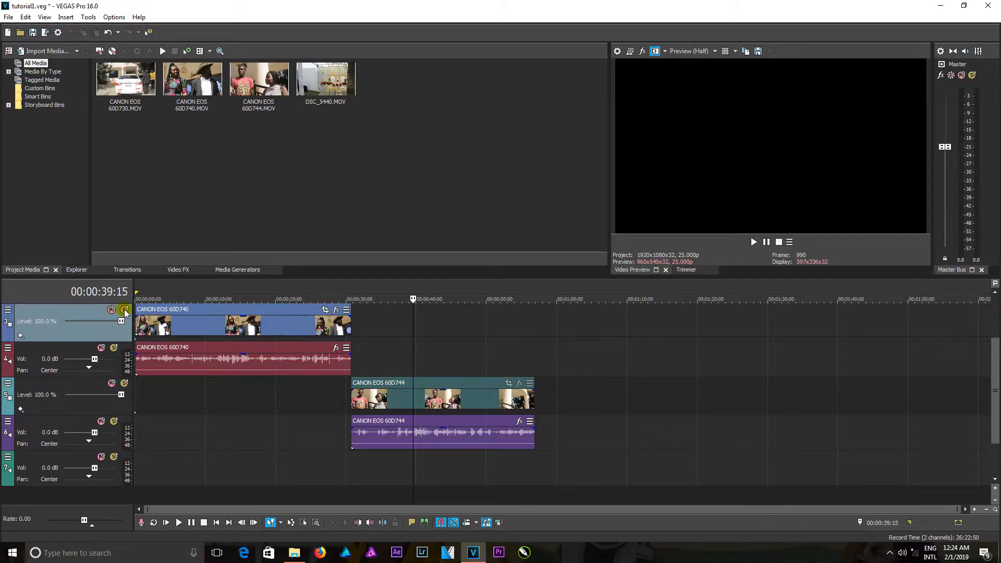
{"action": "left_click", "coordinate": [177, 334]}
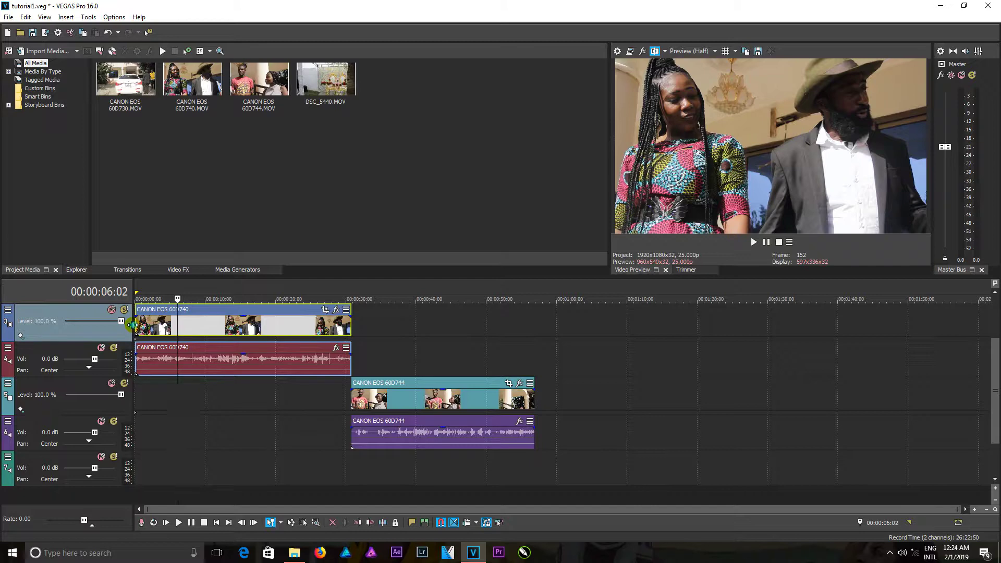
- Collapse the track header area to its narrowest width and widen it back to full size
{"action": "left_click_drag", "start_coordinate": [132, 324], "coordinate": [5, 325]}
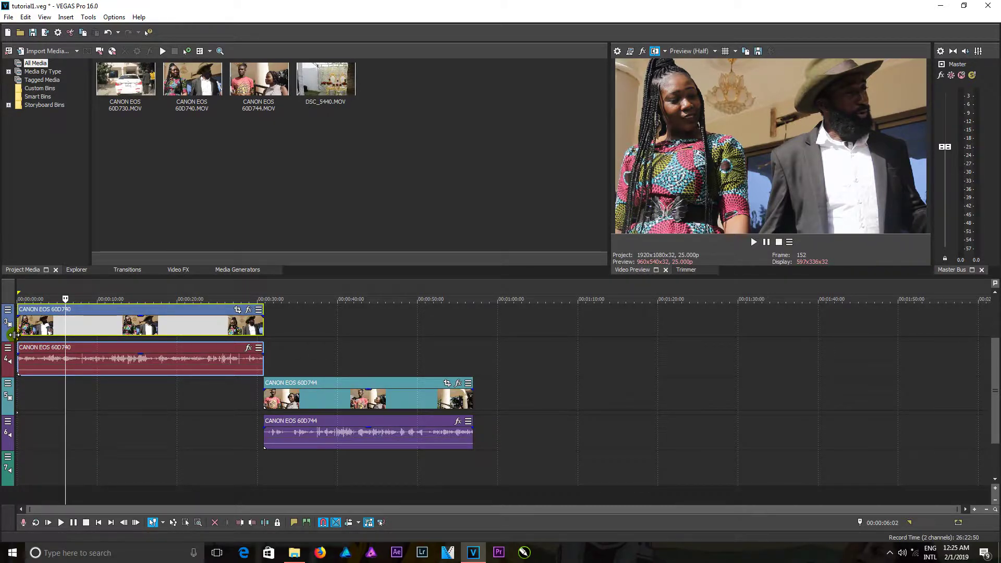
{"action": "left_click_drag", "start_coordinate": [12, 334], "coordinate": [50, 332]}
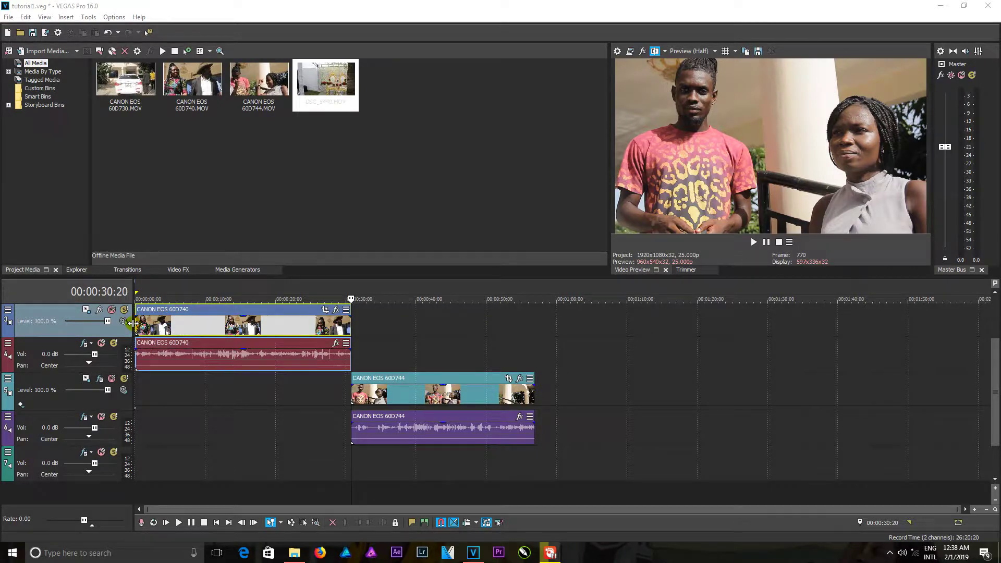
{"action": "mouse_move", "coordinate": [132, 323]}
{"action": "left_mouse_down"}
{"action": "mouse_move", "coordinate": [34, 327]}
{"action": "mouse_move", "coordinate": [133, 328]}
{"action": "left_mouse_up"}
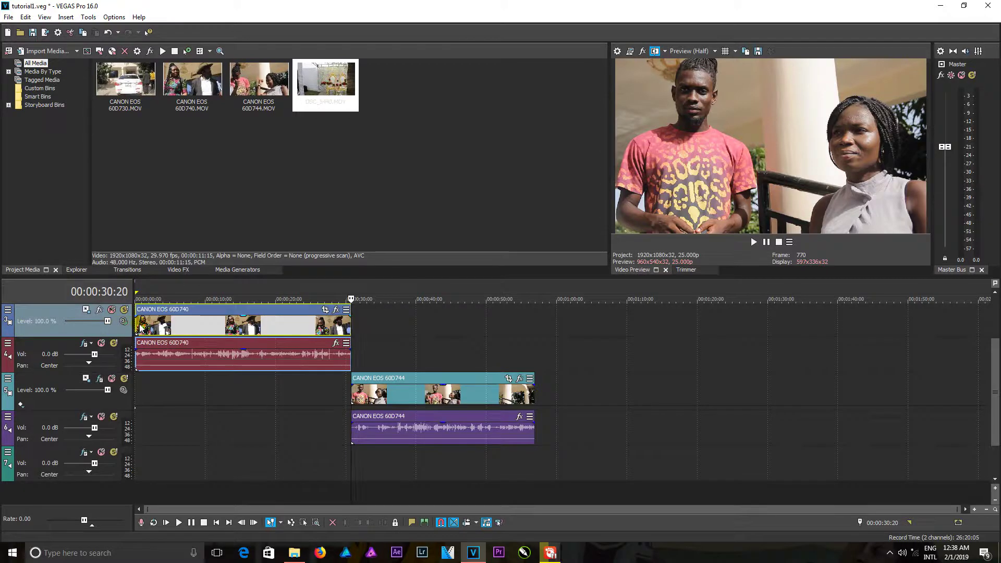
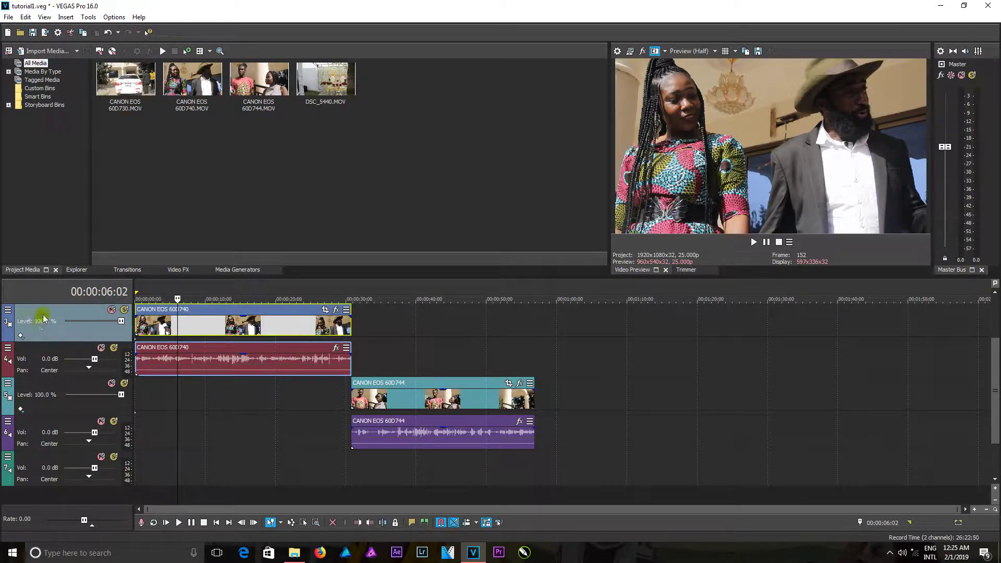
- Open the Track FX of video track 3, inspect Color Corrector and Color Curves, and remove Color Curves from the chain
{"action": "left_click", "coordinate": [8, 310]}
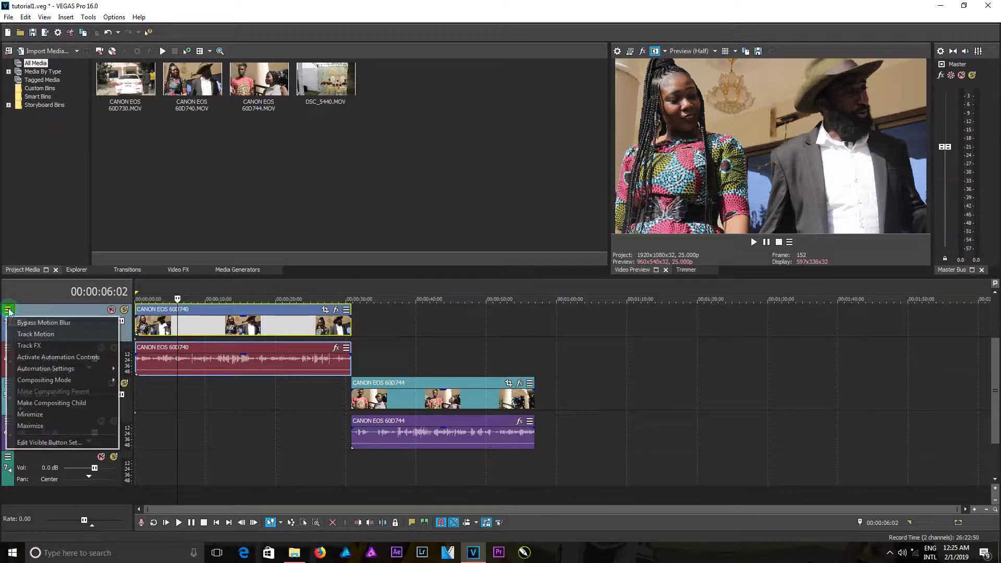
{"action": "left_click", "coordinate": [33, 346]}
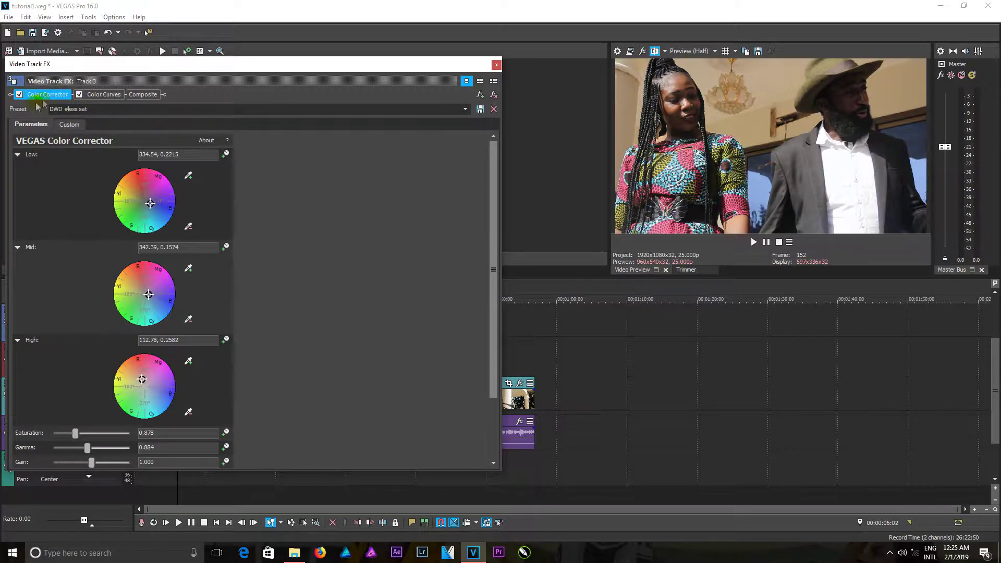
{"action": "left_click", "coordinate": [100, 97]}
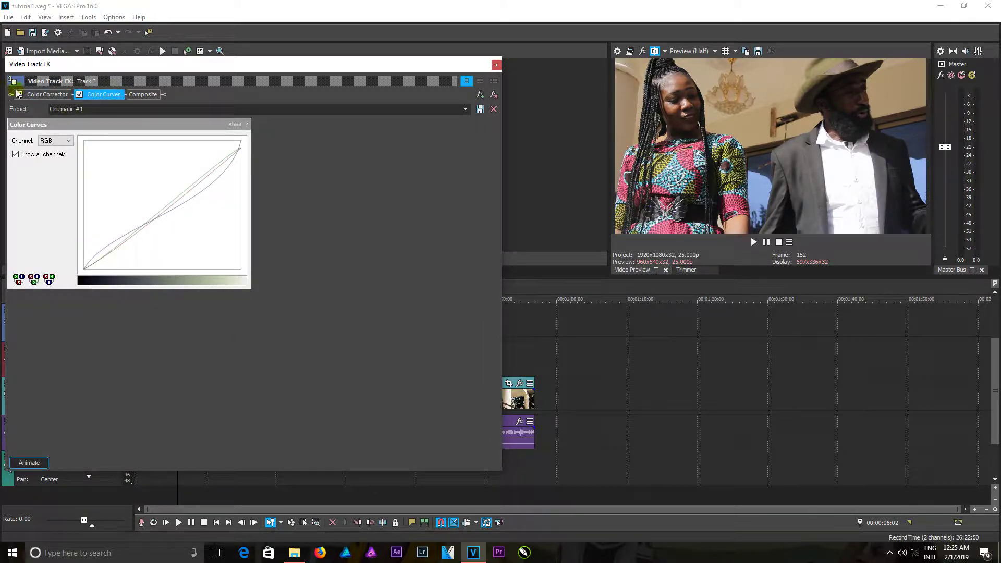
{"action": "left_click", "coordinate": [50, 96]}
{"action": "left_click", "coordinate": [101, 94]}
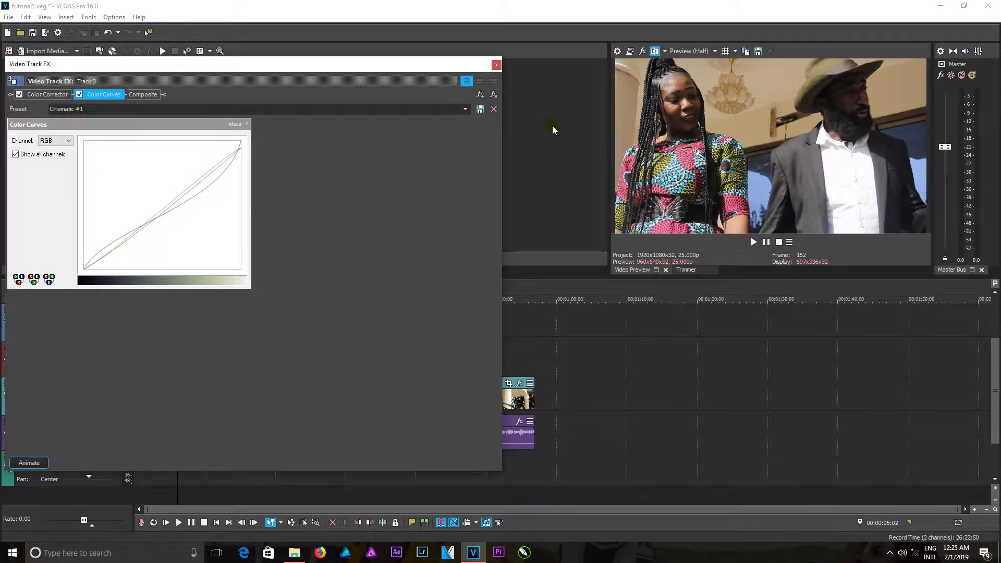
{"action": "left_click", "coordinate": [495, 96]}
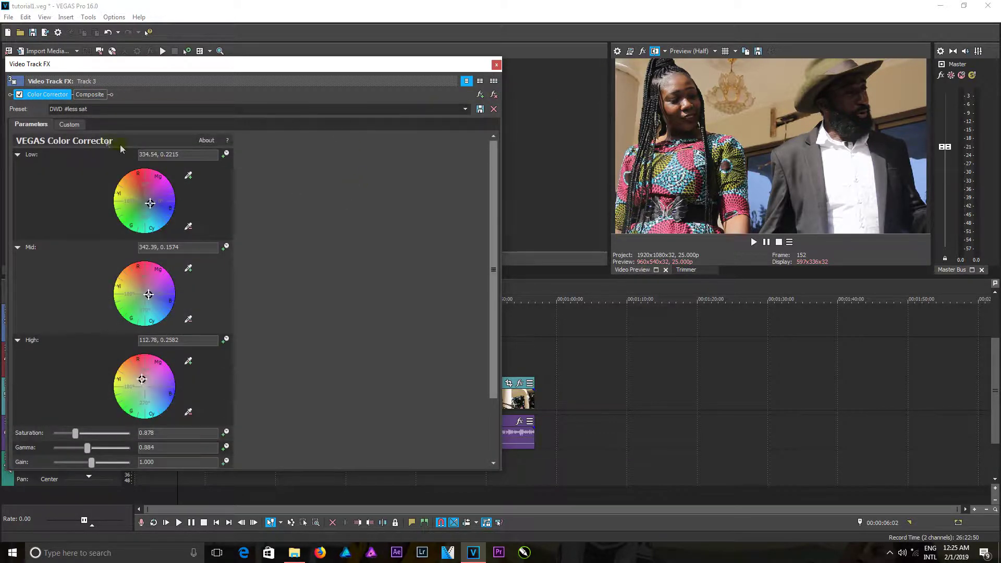
- Remove the Color Corrector effect from video track 3's effects chain
{"action": "left_click", "coordinate": [39, 94]}
{"action": "left_click", "coordinate": [494, 96]}
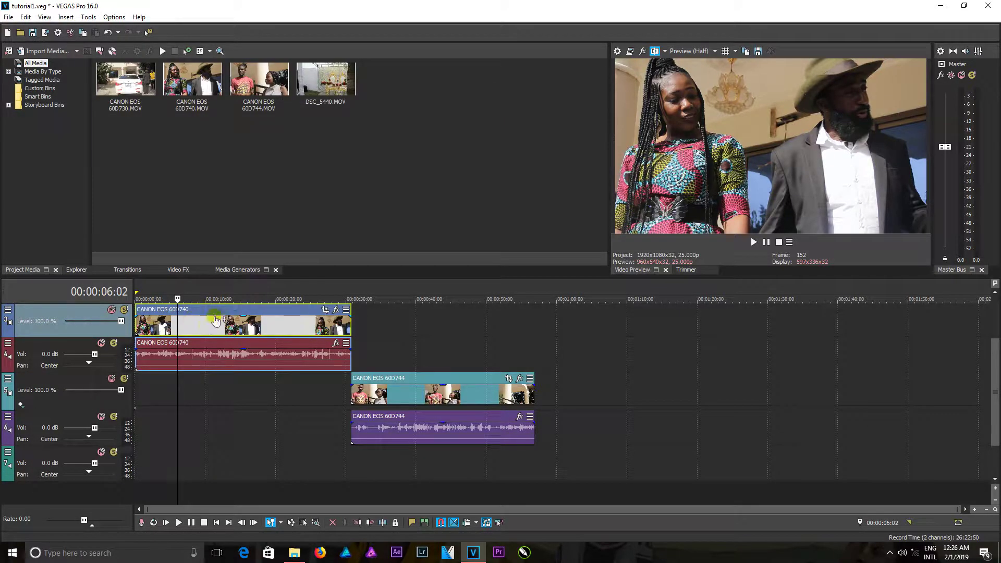
- Edit the visible button set for video tracks so their headers also show Track FX, Track Motion and Compositing Mode
{"action": "left_click", "coordinate": [8, 310]}
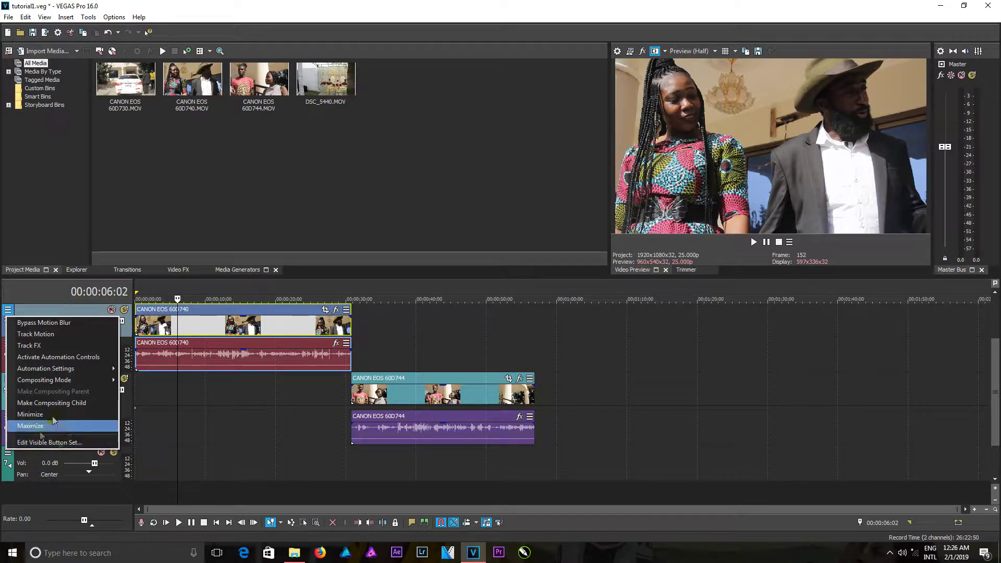
{"action": "left_click", "coordinate": [42, 444]}
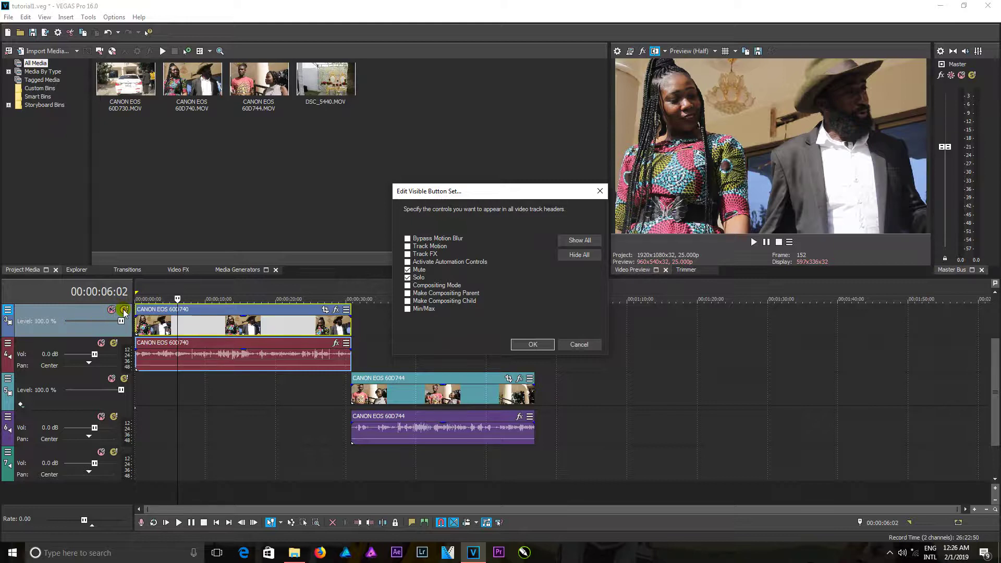
{"action": "left_click", "coordinate": [409, 255]}
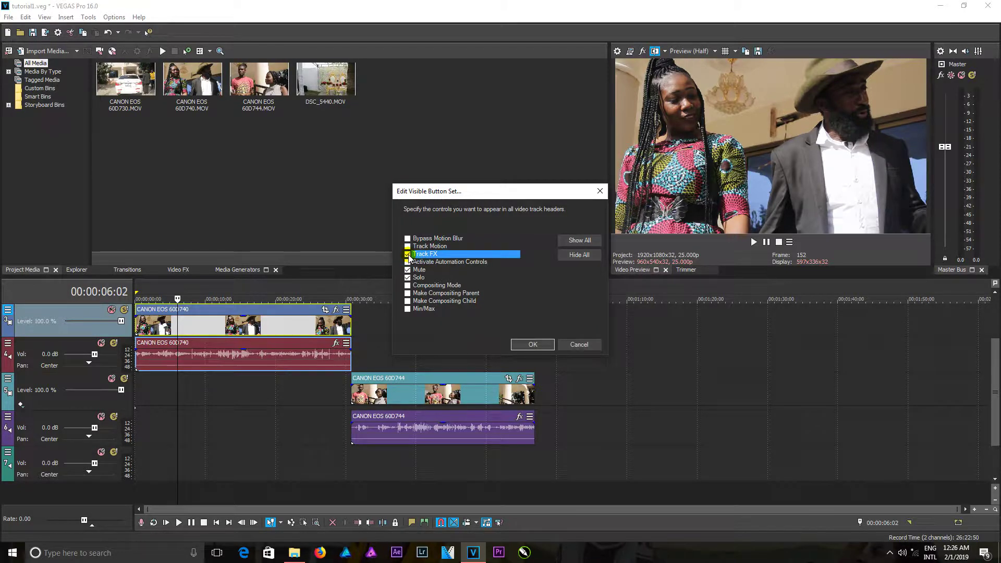
{"action": "left_click", "coordinate": [407, 246]}
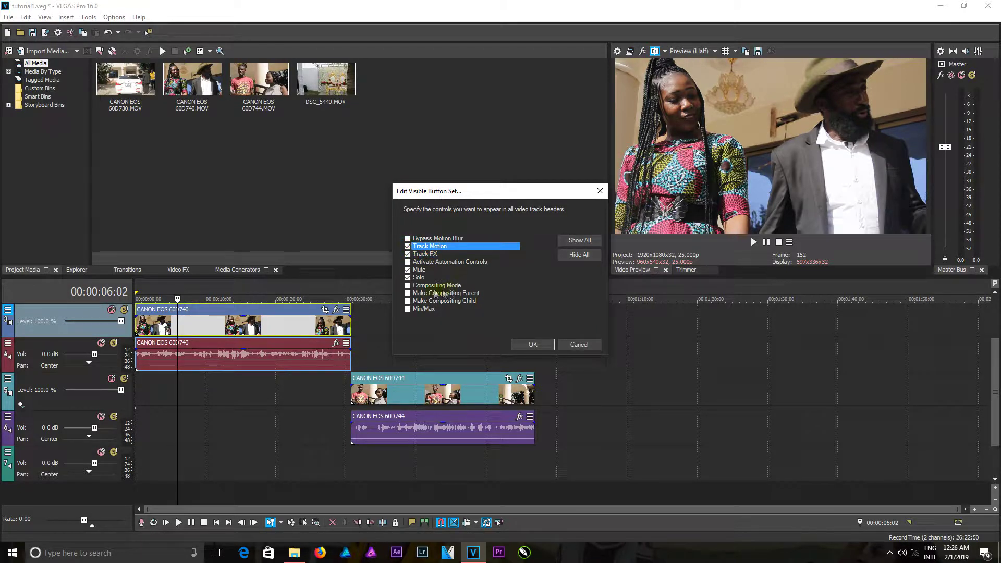
{"action": "left_click", "coordinate": [408, 286]}
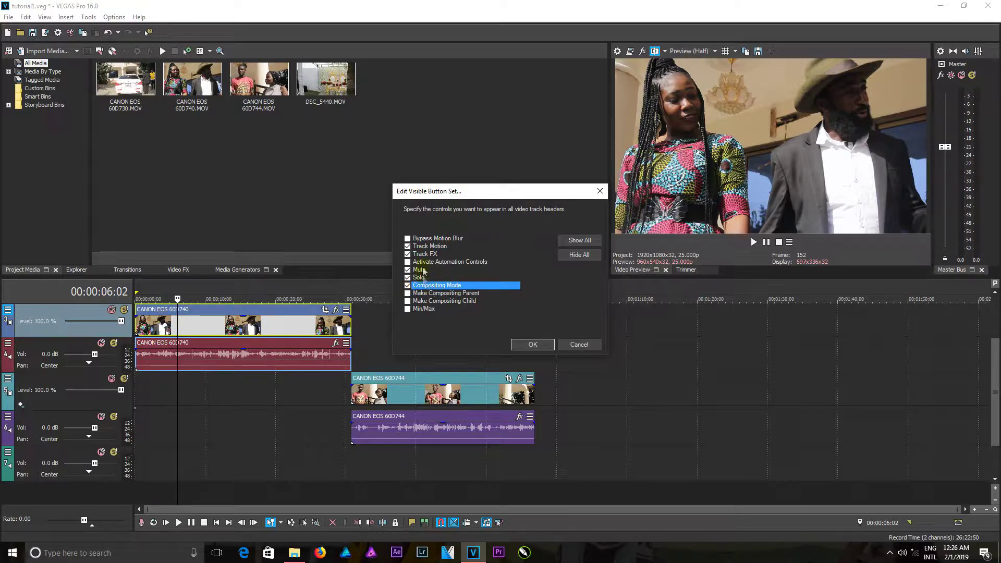
{"action": "left_click", "coordinate": [534, 346]}
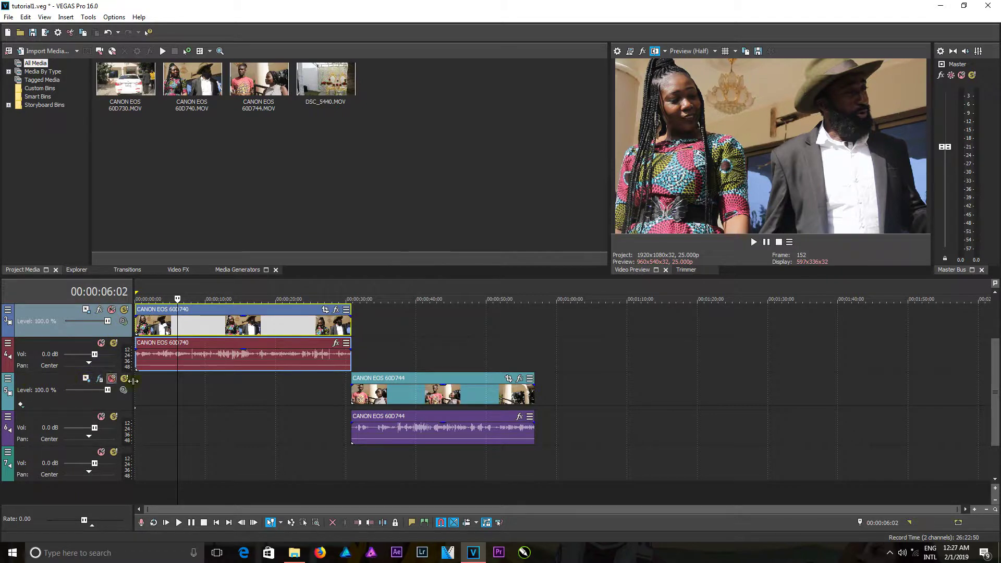
- Open the plug-in chooser for video track 3's Track FX and close it without adding an effect
{"action": "left_click", "coordinate": [100, 309]}
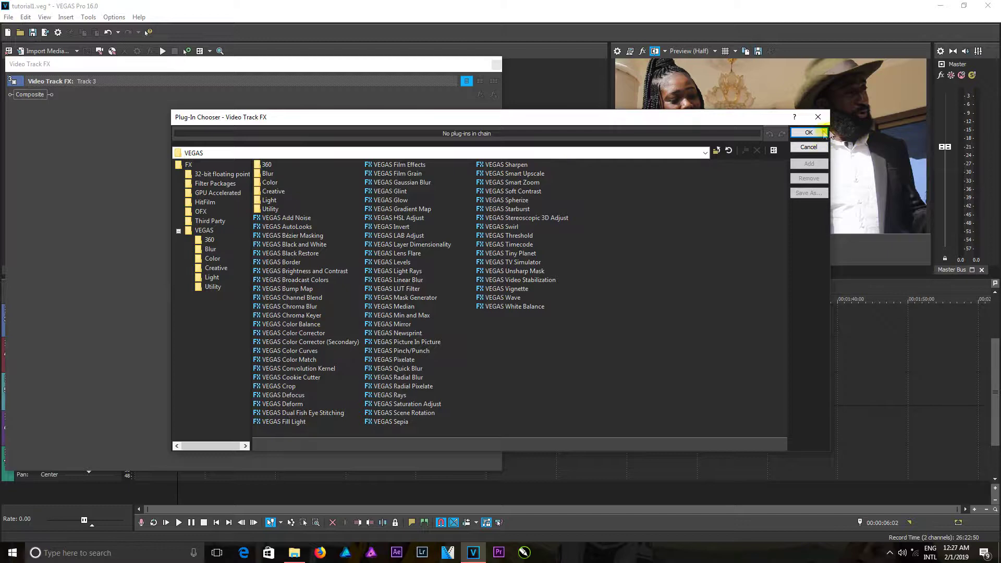
{"action": "left_click", "coordinate": [809, 133]}
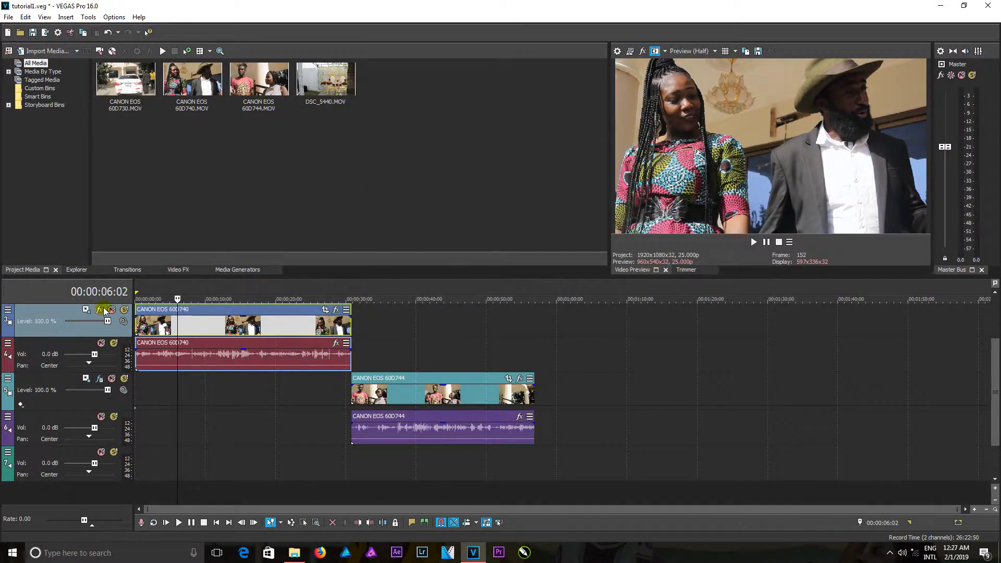
- Review video track 3's remaining header options and its visible button set without making changes
{"action": "left_click", "coordinate": [8, 310]}
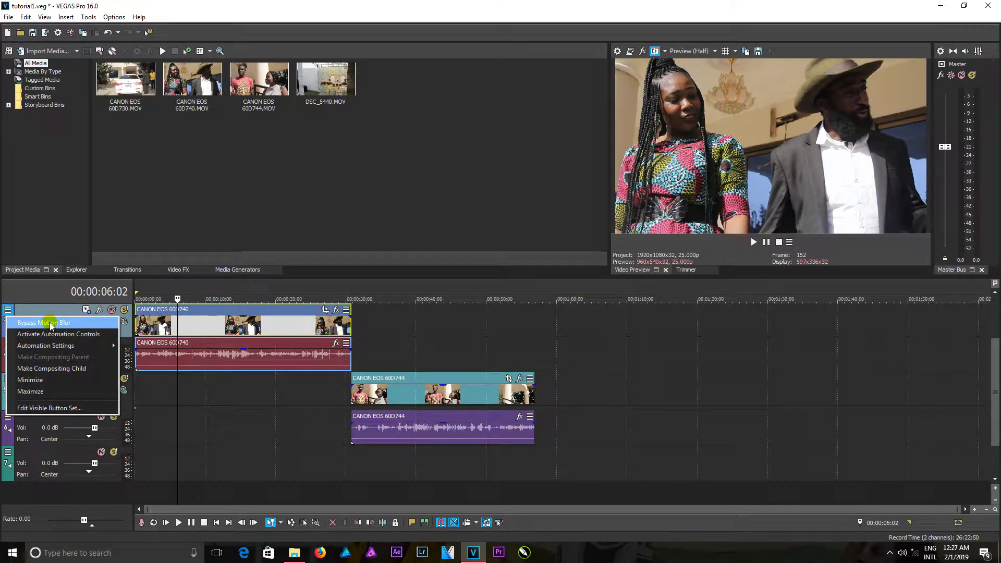
{"action": "left_click", "coordinate": [60, 409]}
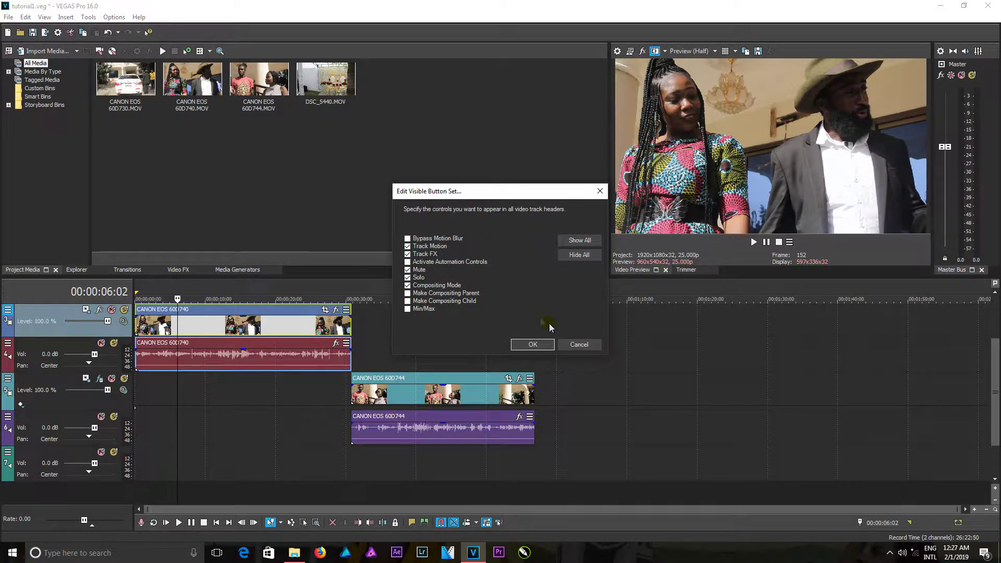
{"action": "left_click", "coordinate": [590, 348]}
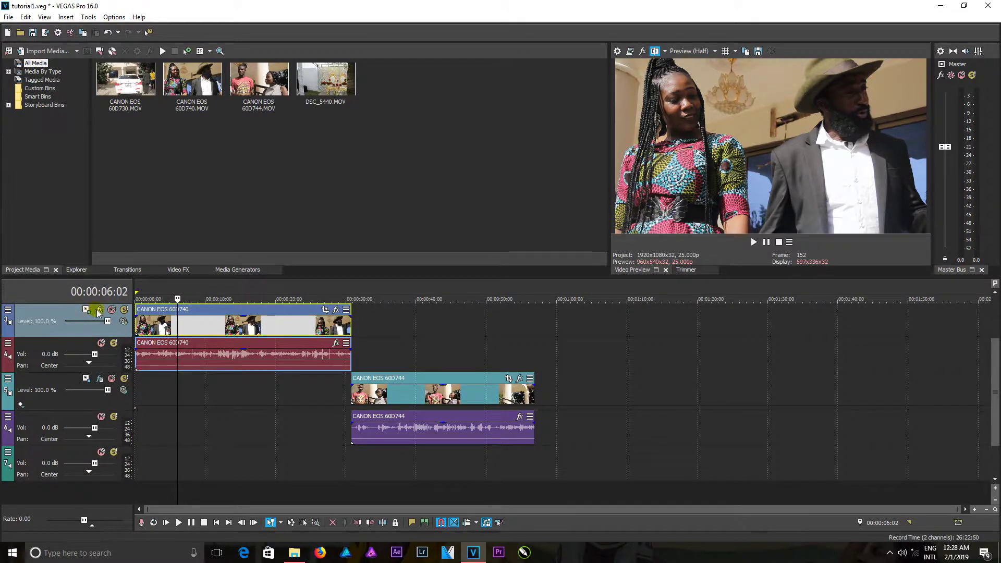
{"action": "left_click", "coordinate": [8, 310]}
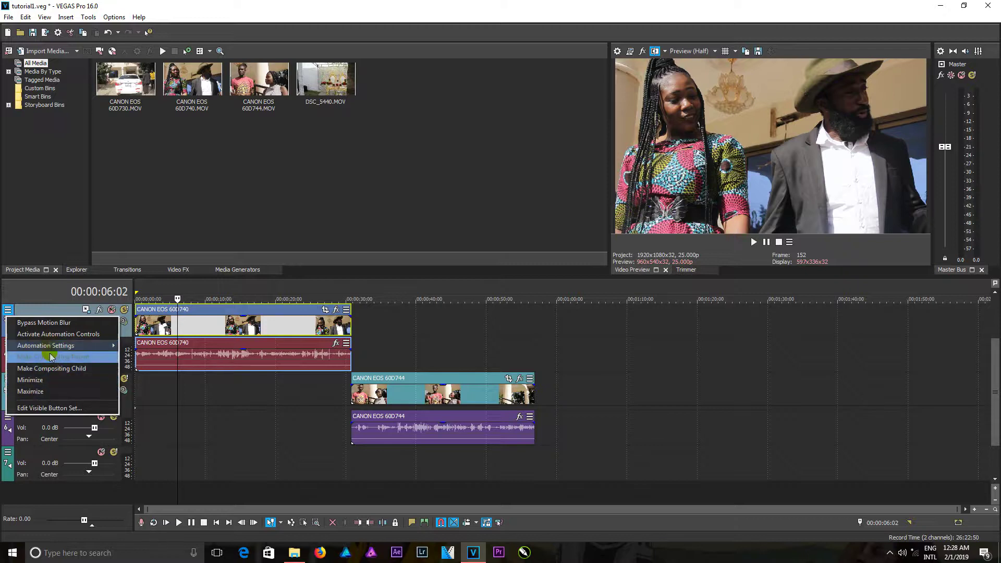
{"action": "left_click", "coordinate": [49, 313]}
- Add the Track FX control to the audio track headers, and open and close audio track 4's effects
{"action": "left_click", "coordinate": [8, 343]}
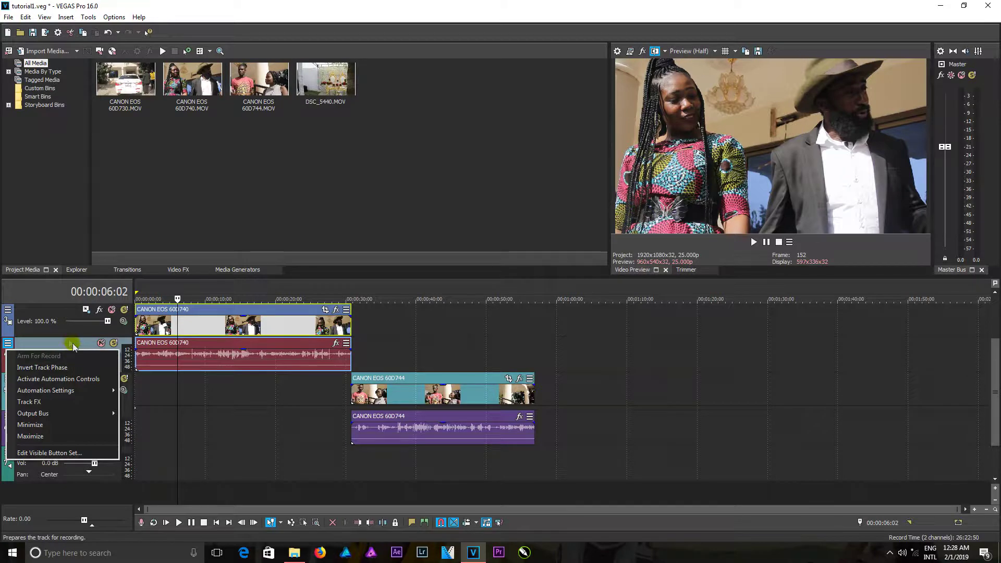
{"action": "left_click", "coordinate": [49, 454]}
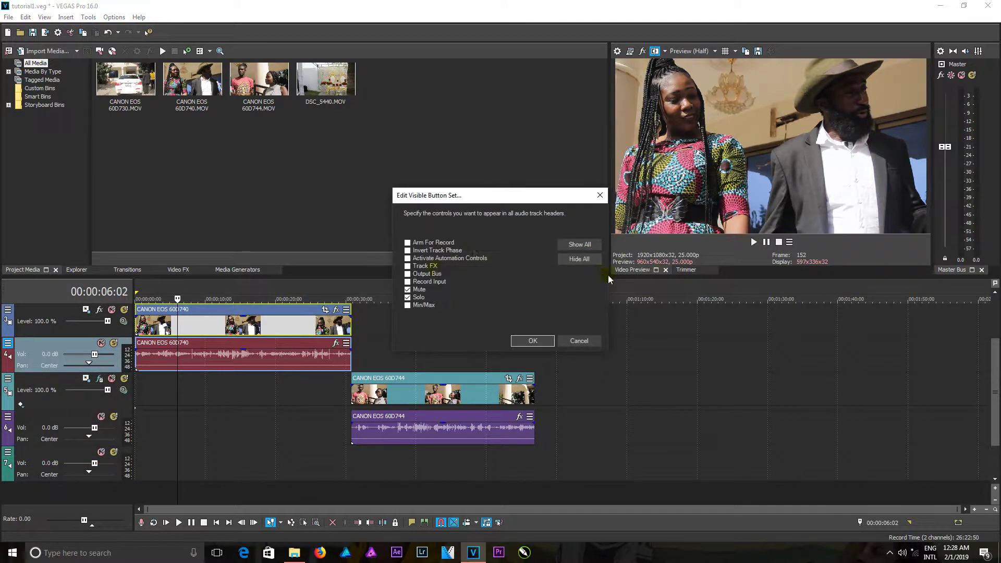
{"action": "left_click", "coordinate": [408, 267]}
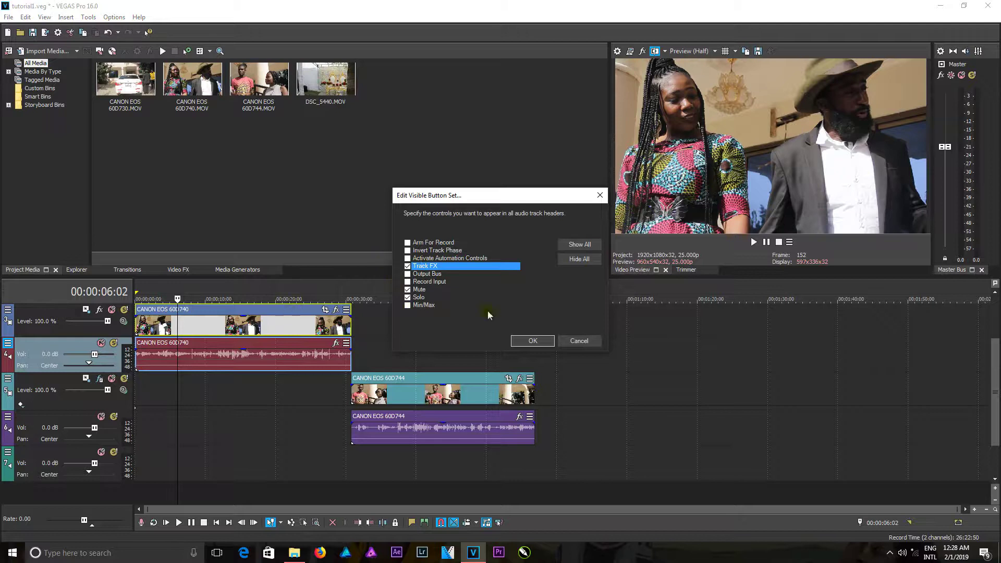
{"action": "left_click", "coordinate": [529, 341]}
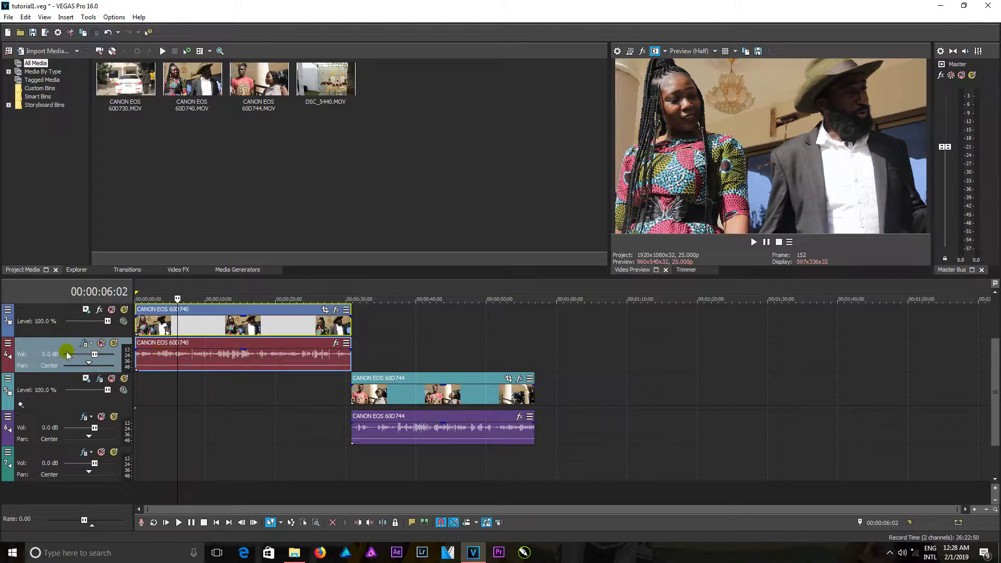
{"action": "left_click", "coordinate": [84, 343]}
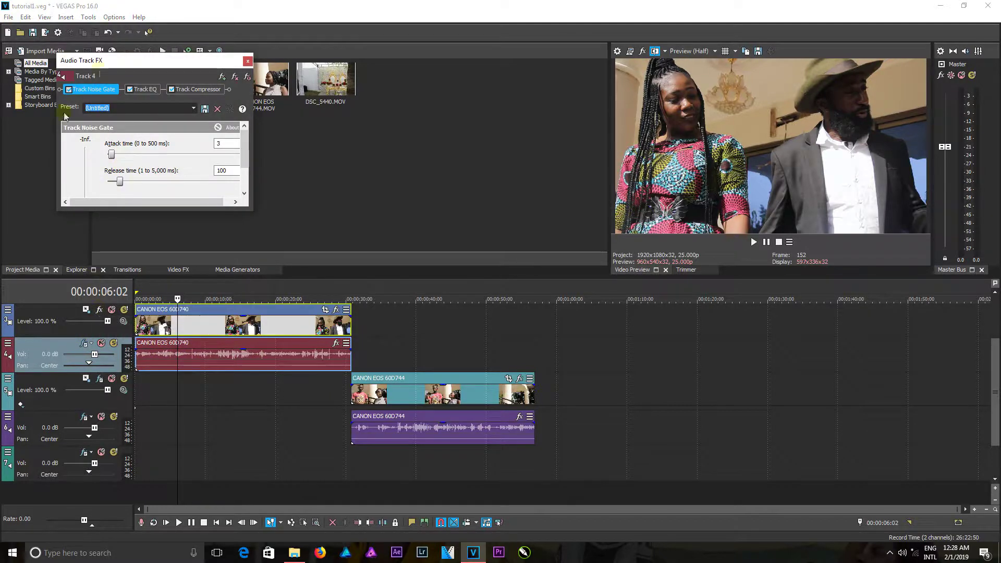
{"action": "left_click", "coordinate": [248, 61]}
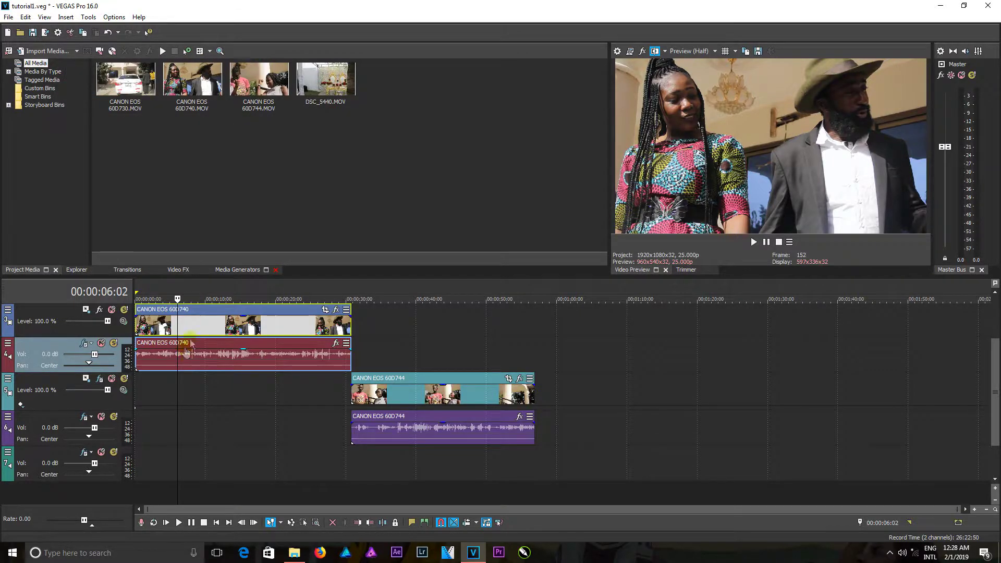
- Lower the opacity of the CANON EOS 60D740 clip on track 3, check the preview, and restore full opacity
{"action": "left_click", "coordinate": [235, 318]}
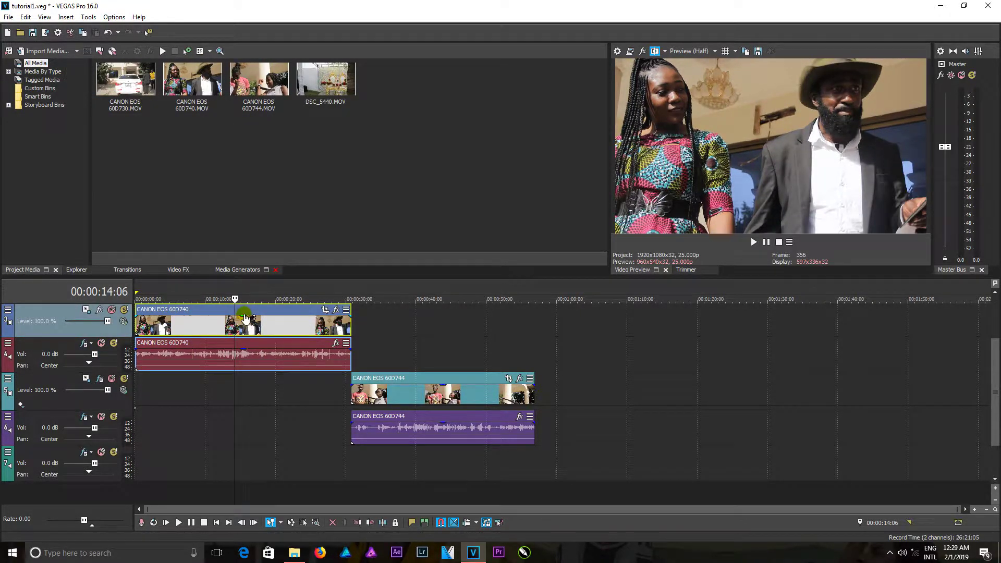
{"action": "mouse_move", "coordinate": [244, 319]}
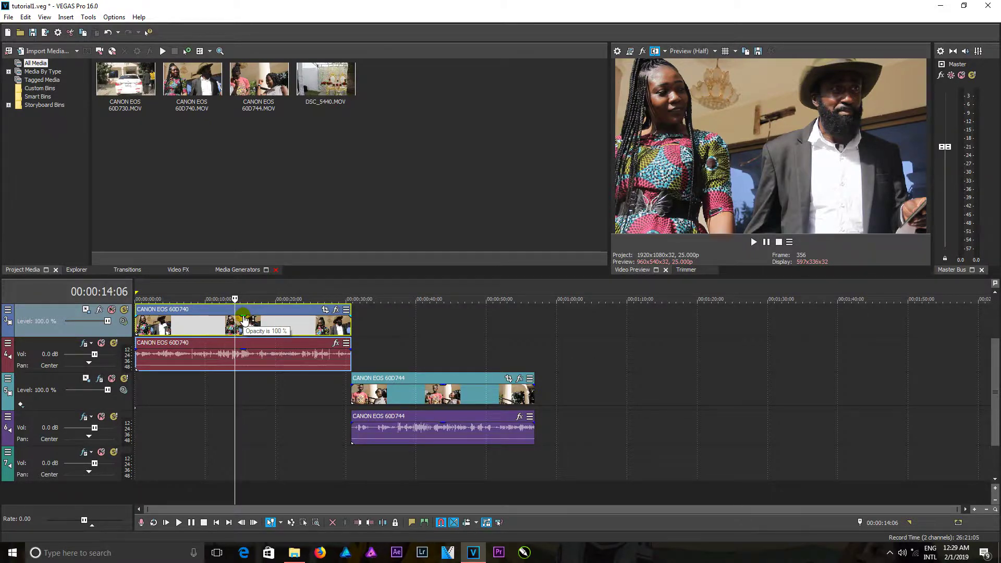
{"action": "left_click_drag", "start_coordinate": [244, 319], "coordinate": [244, 322]}
{"action": "left_click_drag", "start_coordinate": [244, 326], "coordinate": [245, 329]}
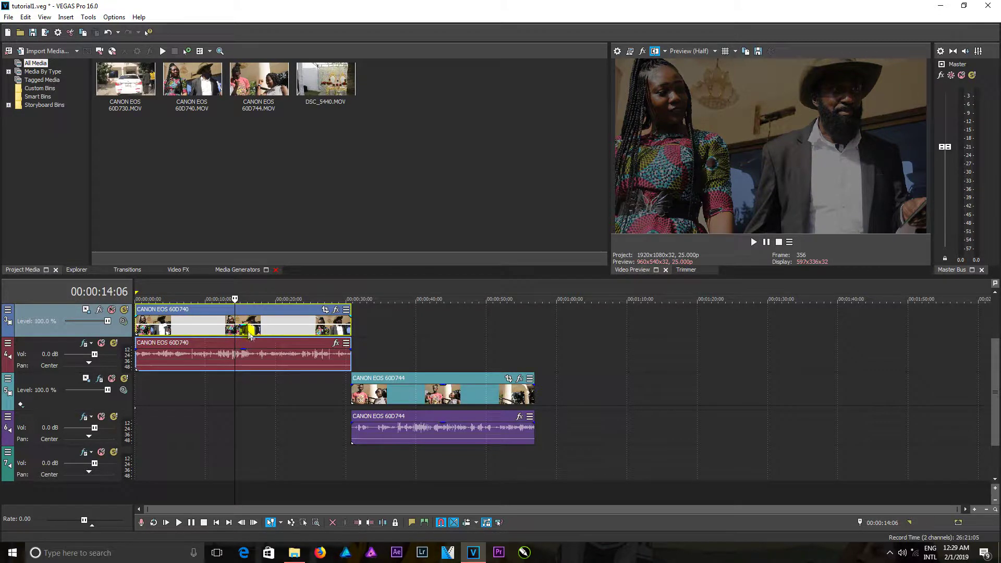
{"action": "left_click", "coordinate": [270, 331]}
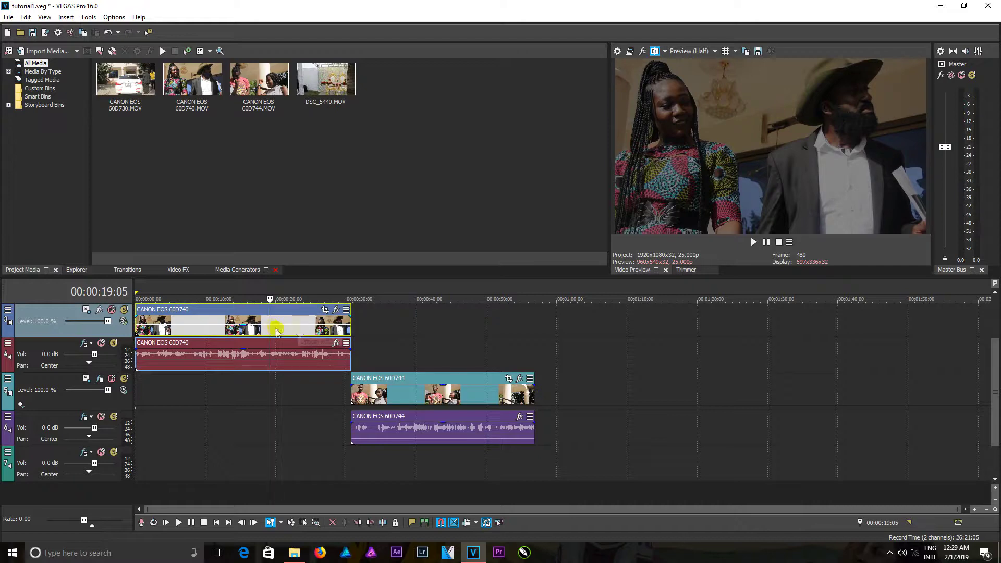
{"action": "left_click_drag", "start_coordinate": [247, 327], "coordinate": [249, 307]}
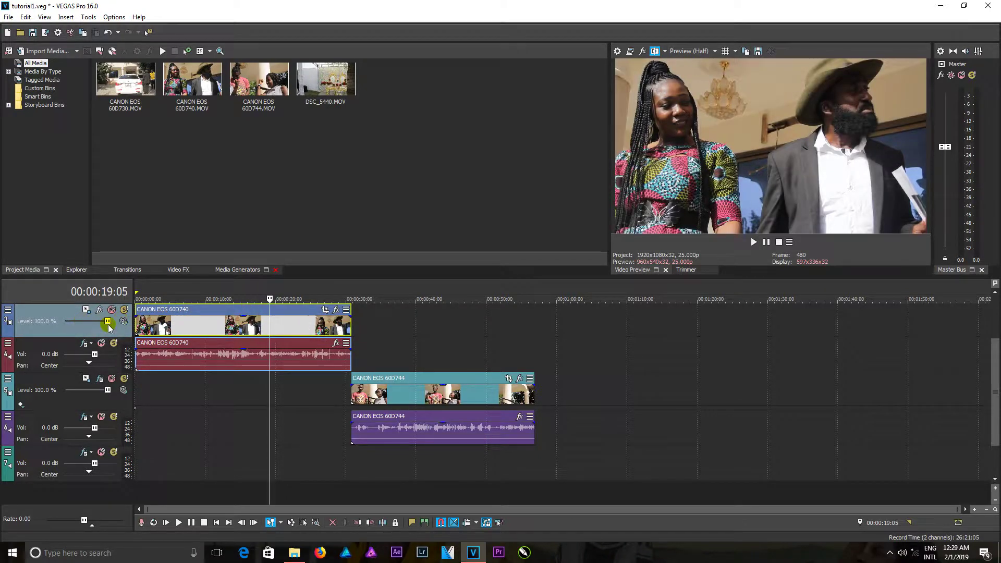
- Lower video track 3's level to 45.2% and compare the preview with the clip on video track 5
{"action": "left_click_drag", "start_coordinate": [107, 321], "coordinate": [84, 321]}
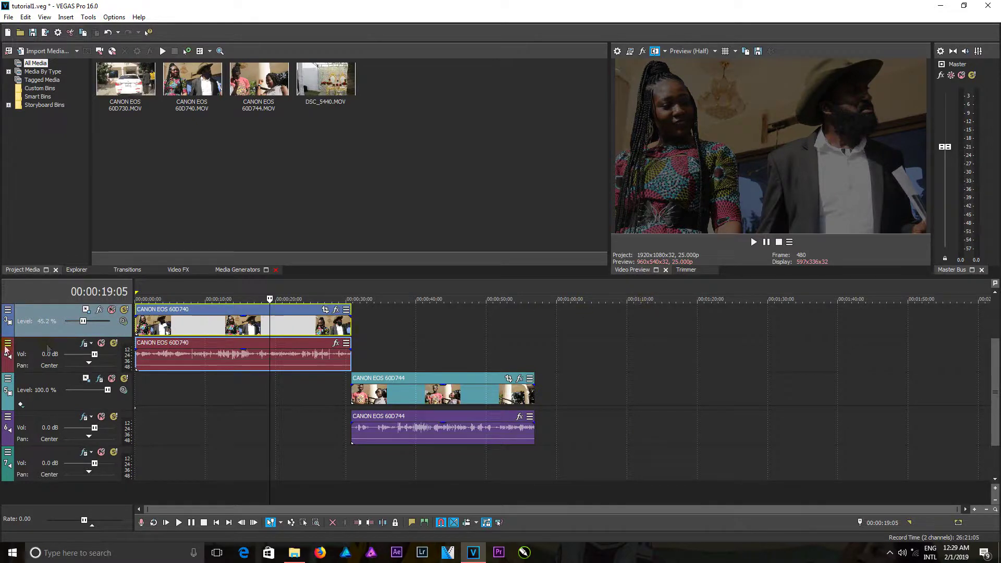
{"action": "left_click", "coordinate": [395, 326]}
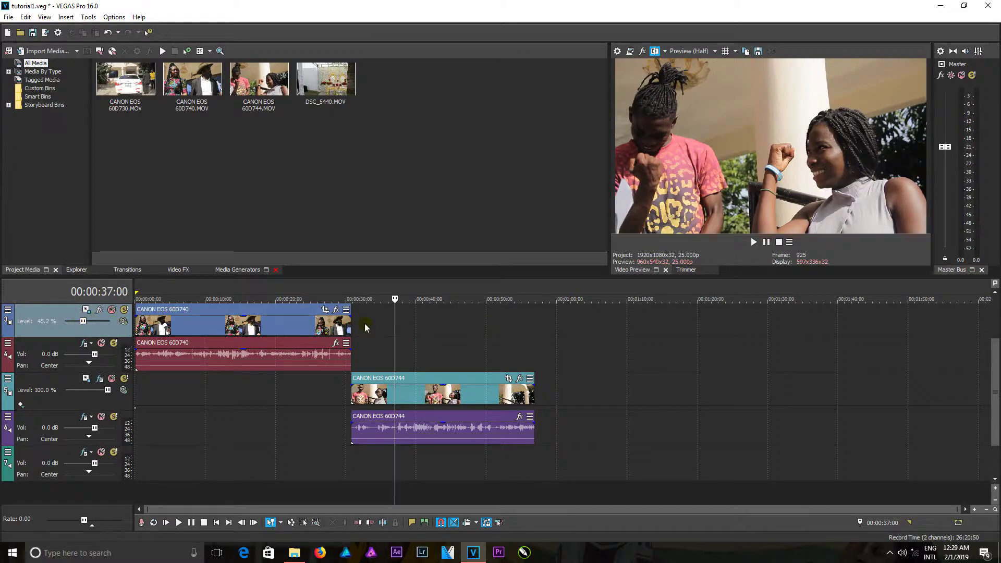
{"action": "left_click", "coordinate": [375, 392]}
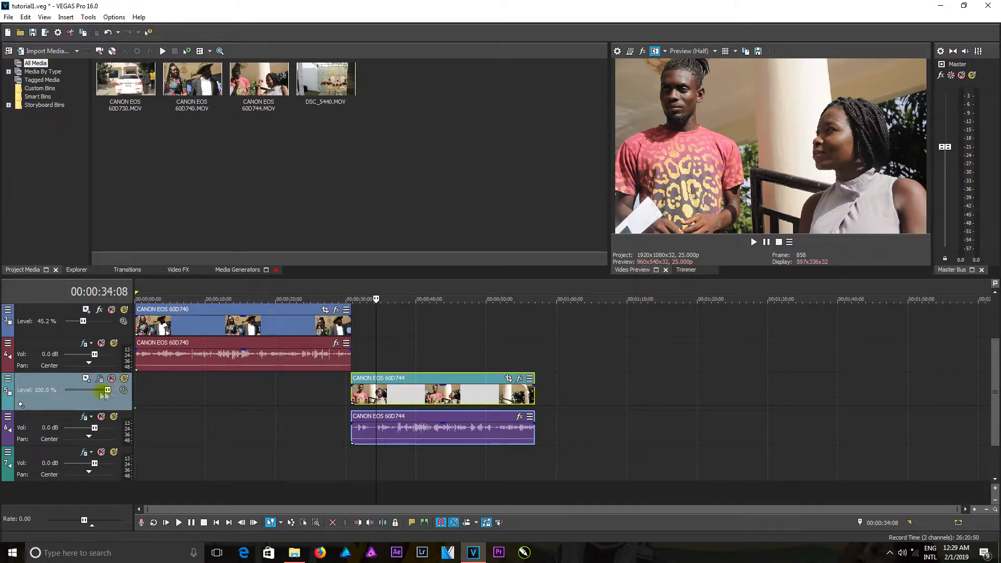
- Move the CANON EOS 60D744 video clip from track 5 to track 3 and reset track 3's level to 100%
{"action": "left_click_drag", "start_coordinate": [411, 399], "coordinate": [411, 321]}
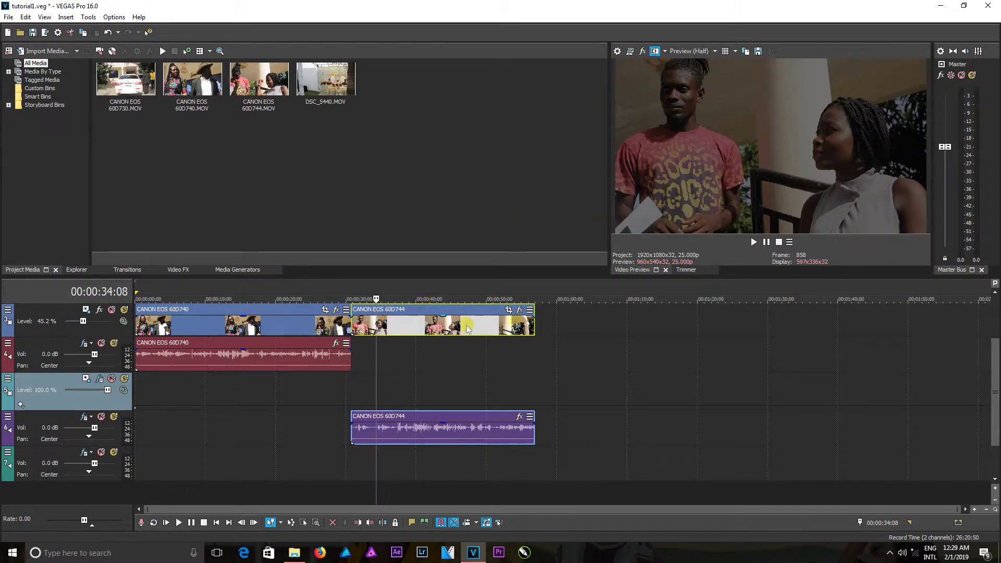
{"action": "double_click", "coordinate": [83, 321]}
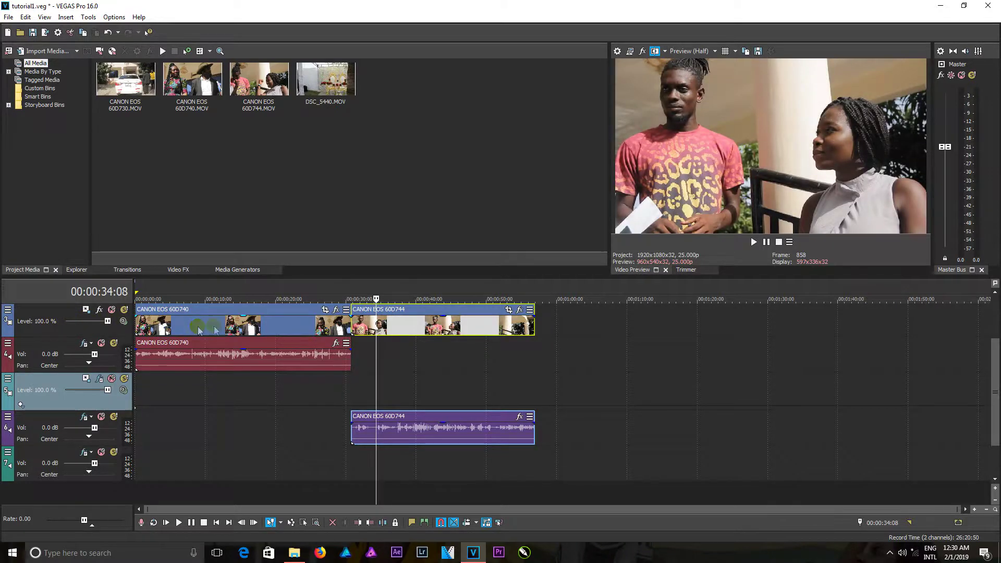
- Lower only the CANON EOS 60D740 video clip's opacity and compare its preview with the neighbouring CANON EOS 60D744 clip
{"action": "left_click", "coordinate": [214, 326]}
{"action": "left_click_drag", "start_coordinate": [245, 307], "coordinate": [249, 330]}
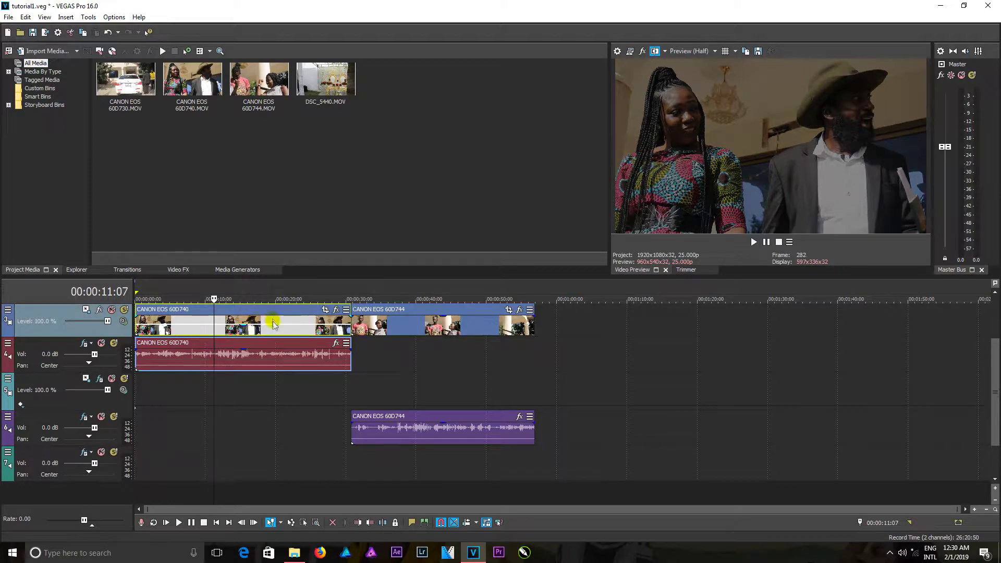
{"action": "left_click", "coordinate": [301, 322]}
{"action": "left_click", "coordinate": [394, 320]}
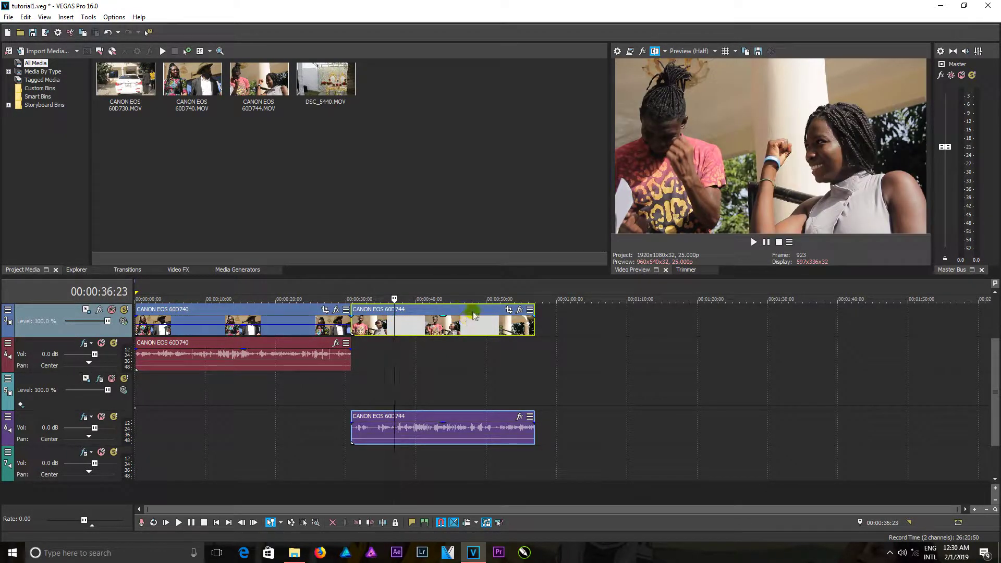
{"action": "left_click", "coordinate": [430, 324]}
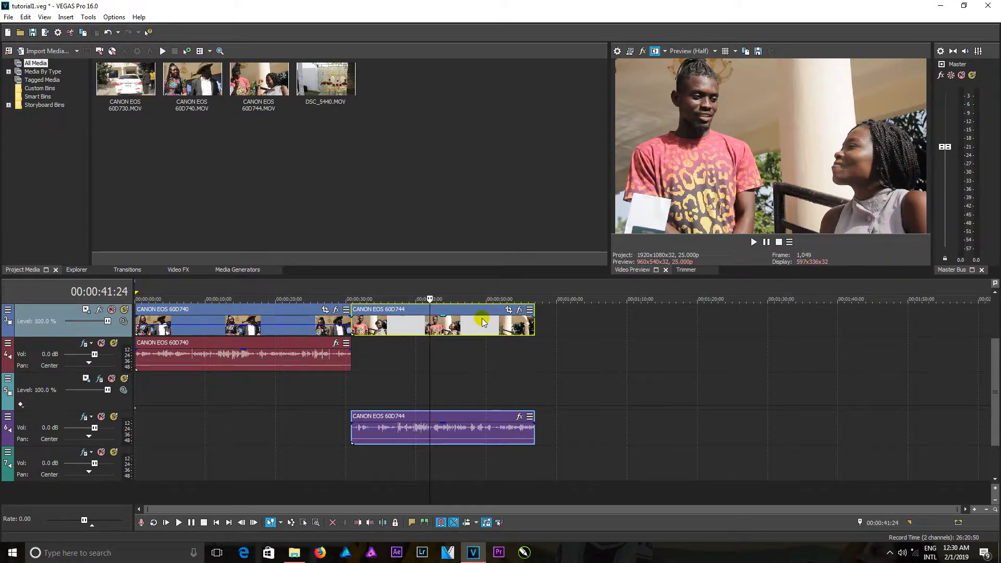
{"action": "left_click", "coordinate": [448, 326]}
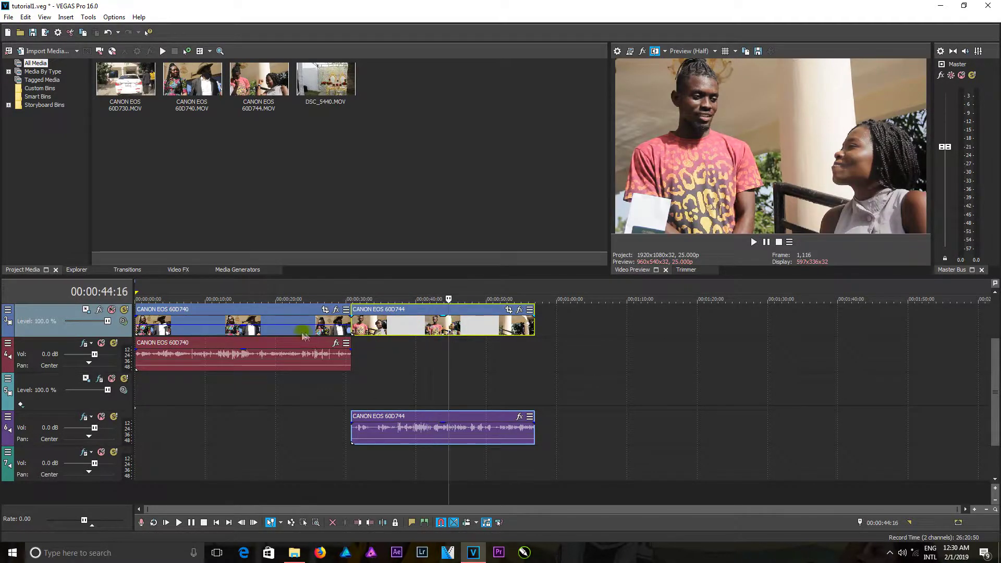
{"action": "left_click", "coordinate": [198, 316]}
- Try the volume slider of audio track 4 and the gain line of its CANON EOS 60D740 audio clip
{"action": "left_click", "coordinate": [35, 356]}
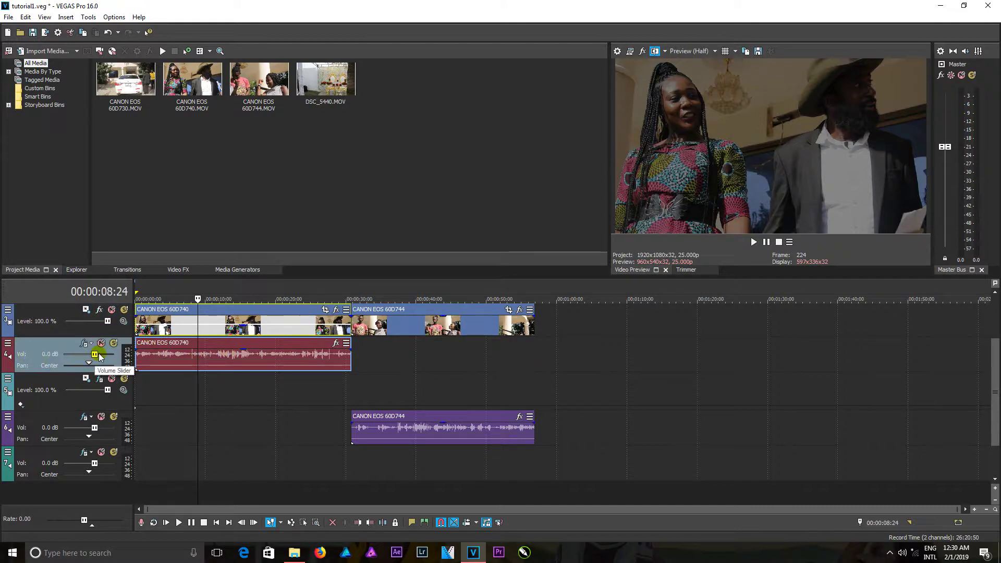
{"action": "left_click_drag", "start_coordinate": [101, 355], "coordinate": [95, 358]}
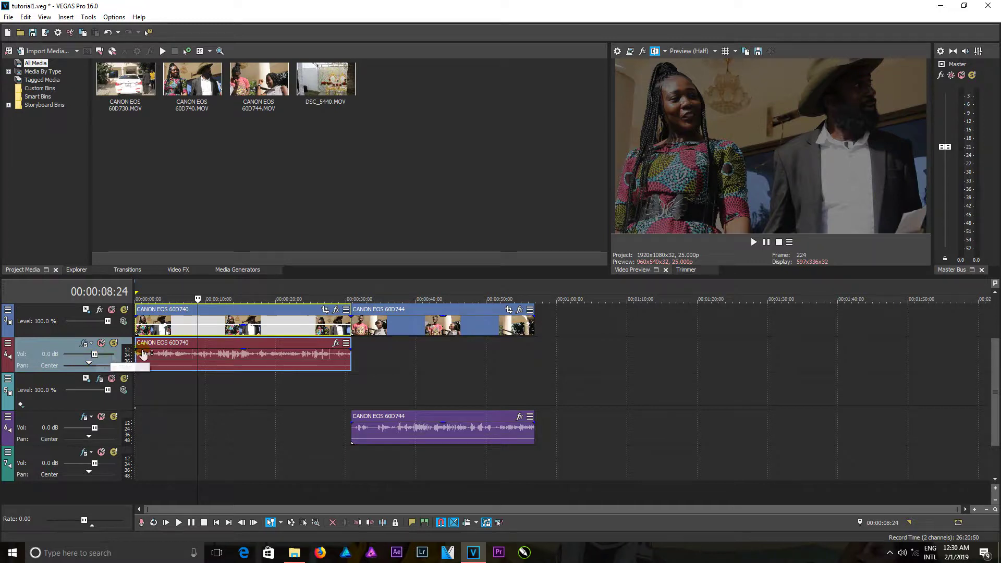
{"action": "left_click", "coordinate": [198, 359]}
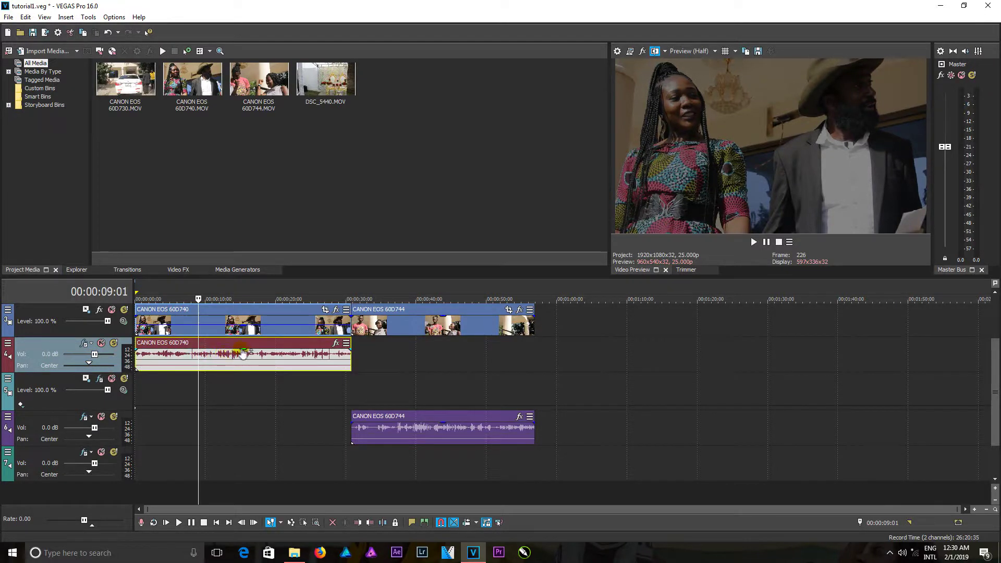
{"action": "mouse_move", "coordinate": [240, 359]}
{"action": "left_mouse_down"}
{"action": "mouse_move", "coordinate": [244, 369]}
{"action": "mouse_move", "coordinate": [246, 352]}
{"action": "left_mouse_up"}
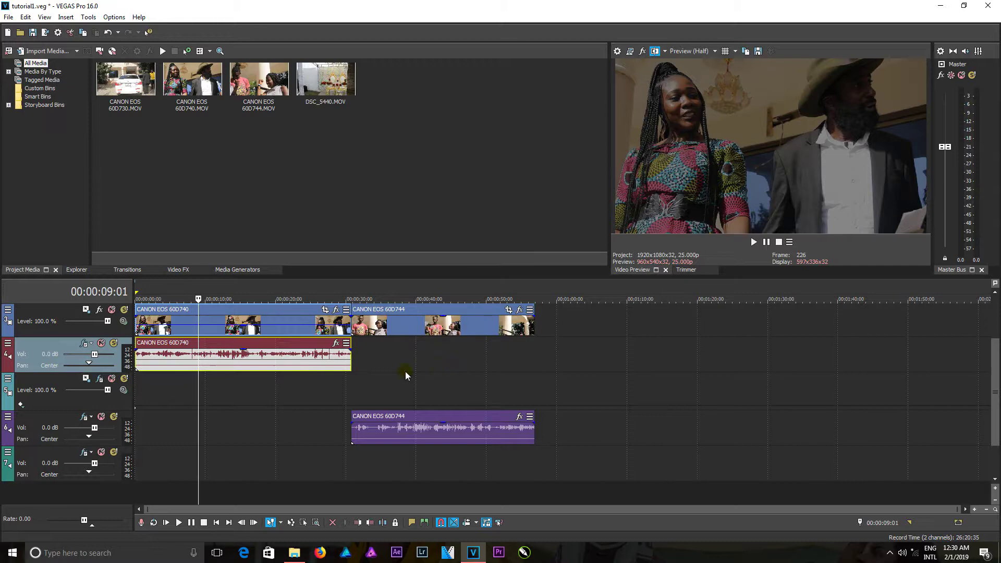
{"action": "left_click", "coordinate": [370, 351]}
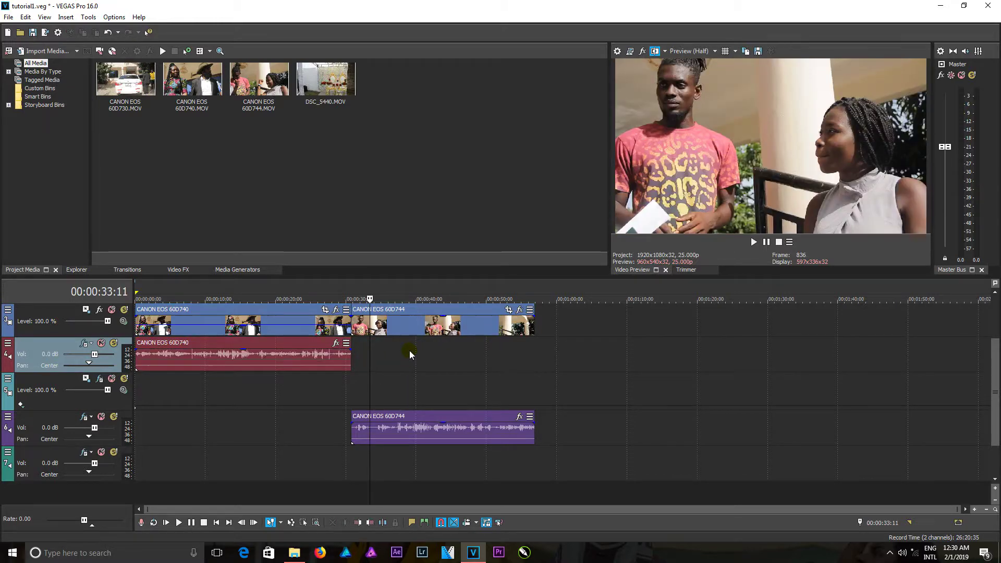